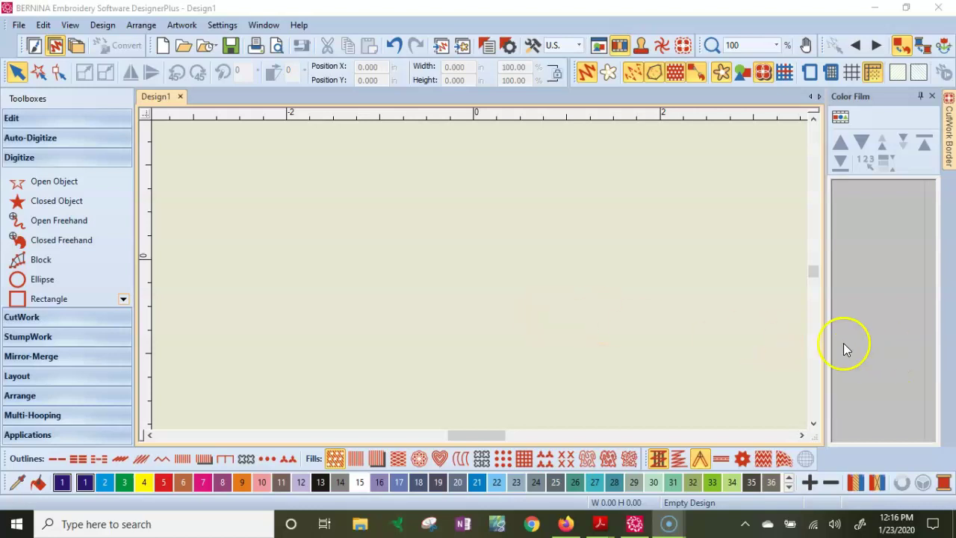
Expand the Auto-Digitize toolbox to show the artwork and crop tools, then browse the Edit menu.
left_click(39, 139)
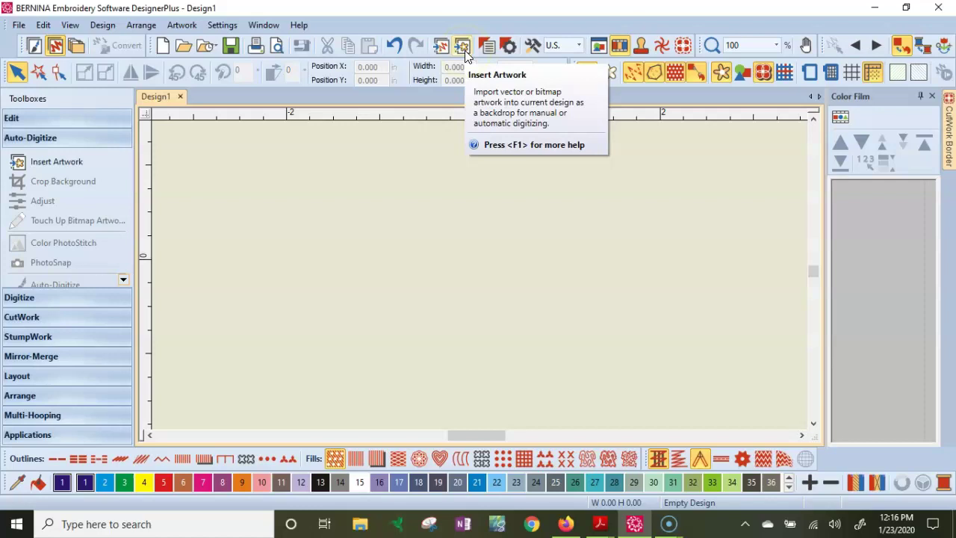
left_click(43, 25)
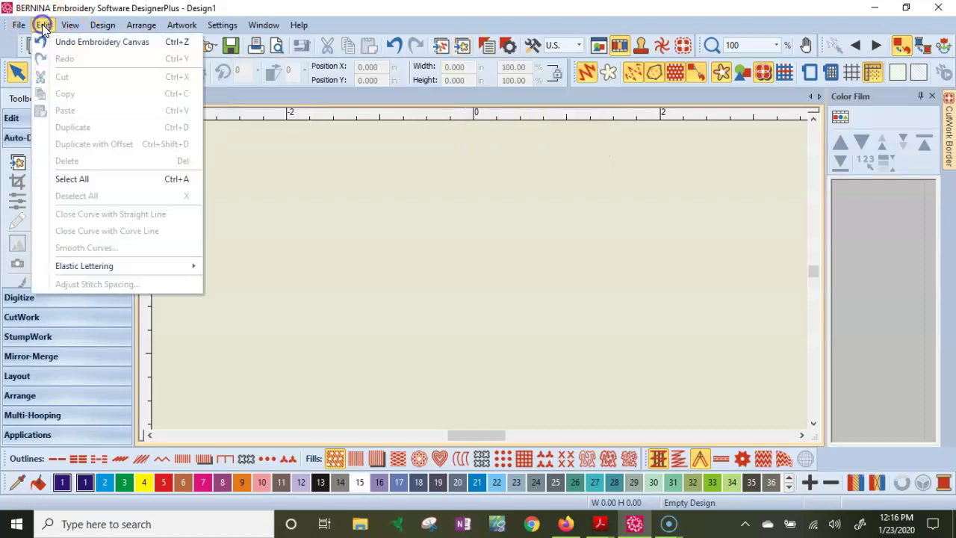
mouse_move(19, 27)
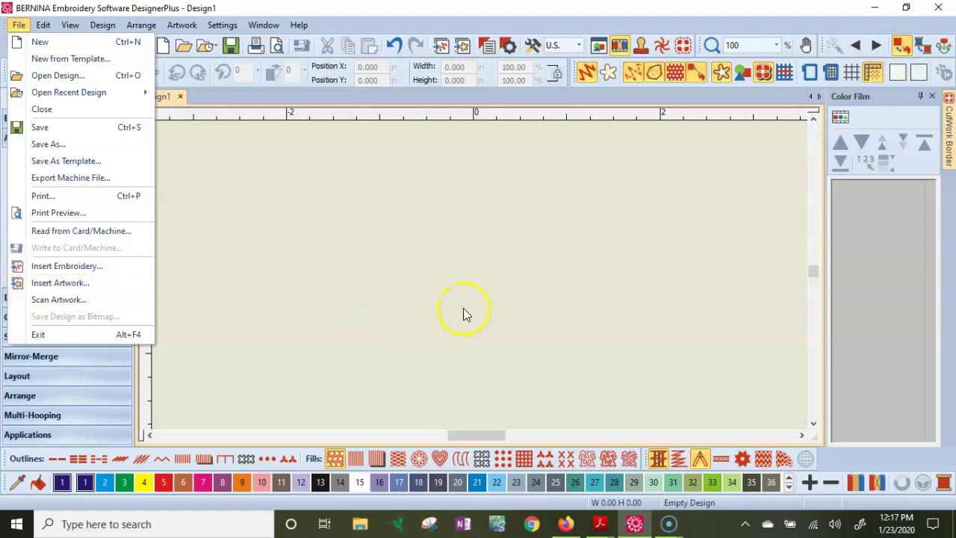
Insert the 'Lucy Glamour Shot Jan 2020' picture from Saved Pictures into Design1.
left_click(464, 46)
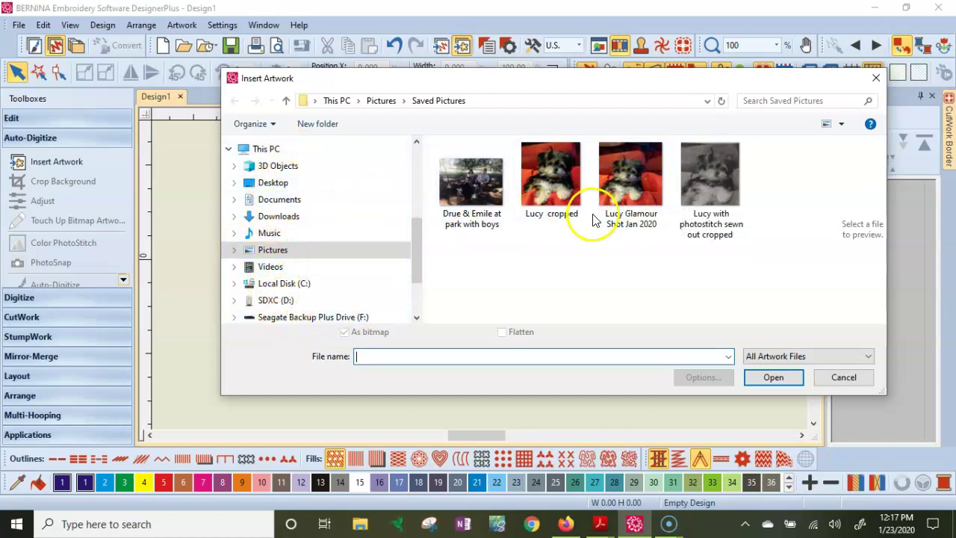
left_click(628, 194)
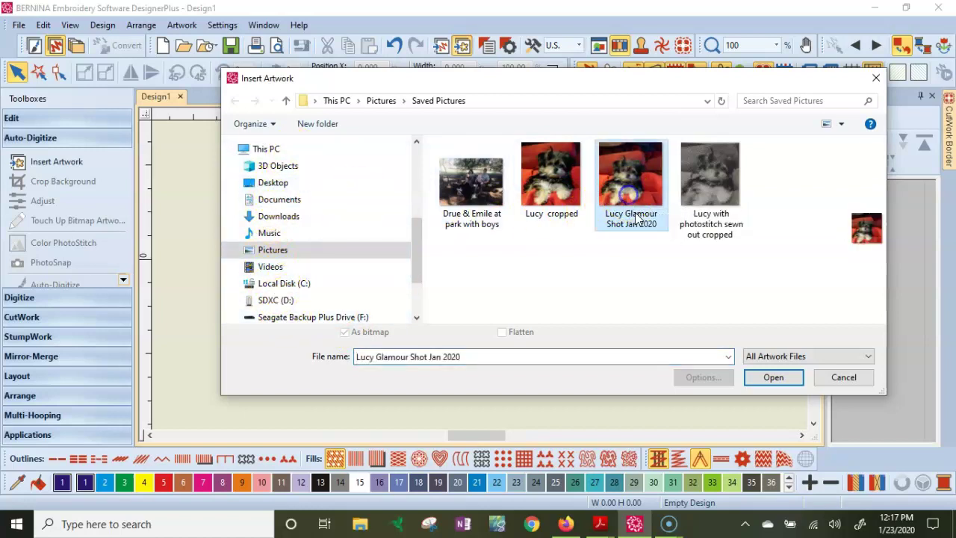
left_click(772, 380)
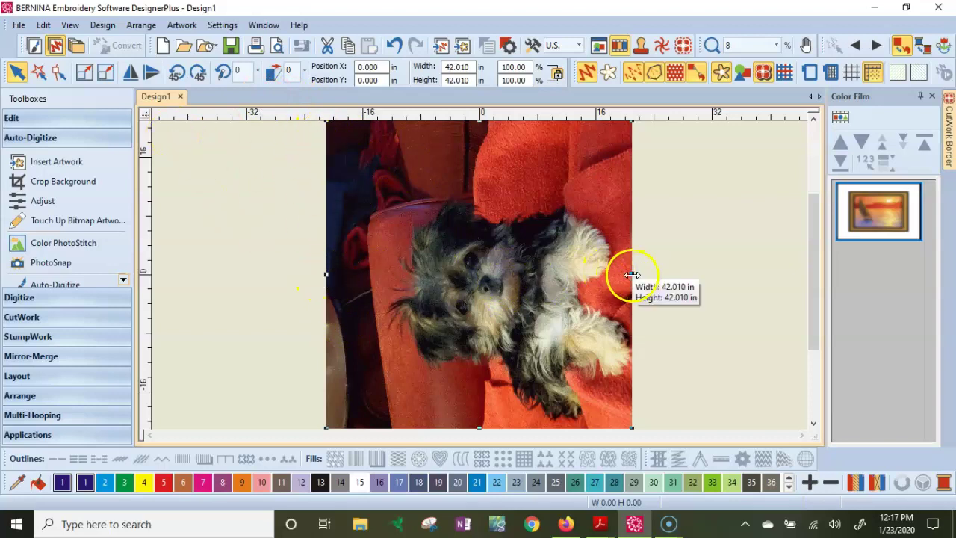
Rotate the Lucy photo 45° twice so the puppy stands upright.
left_click(198, 75)
left_click(198, 74)
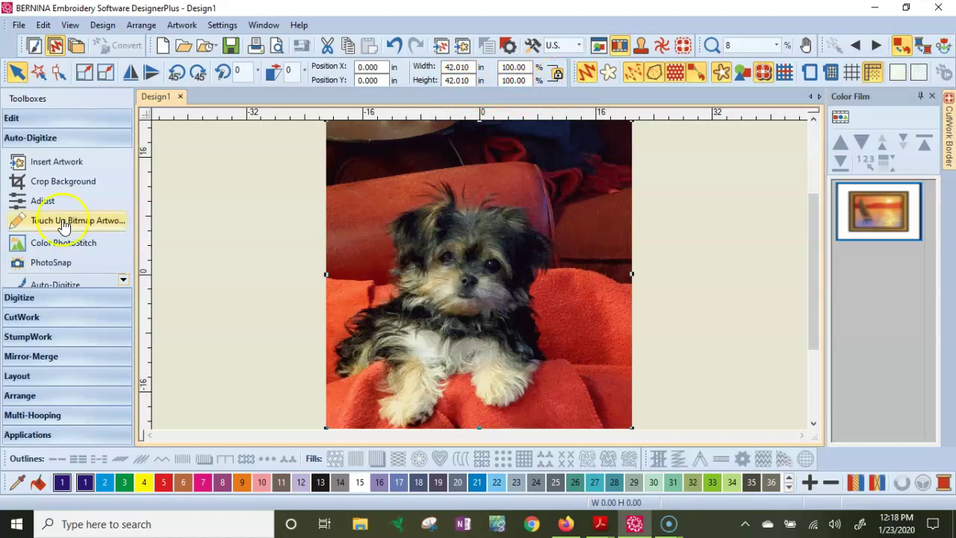
Scale the photo proportionally to an 8 in width (8.001 × 8.001 in) and zoom to fit it.
left_click(558, 77)
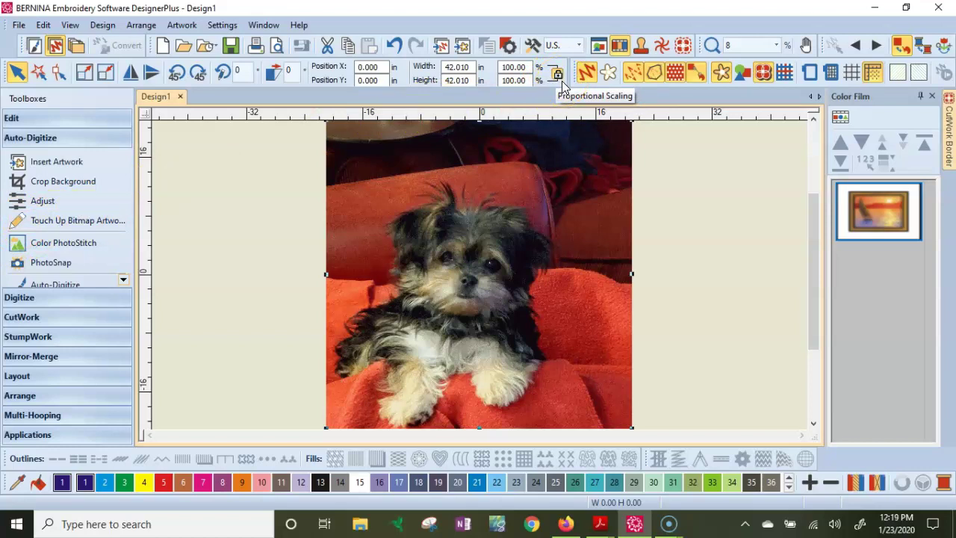
left_click(467, 67)
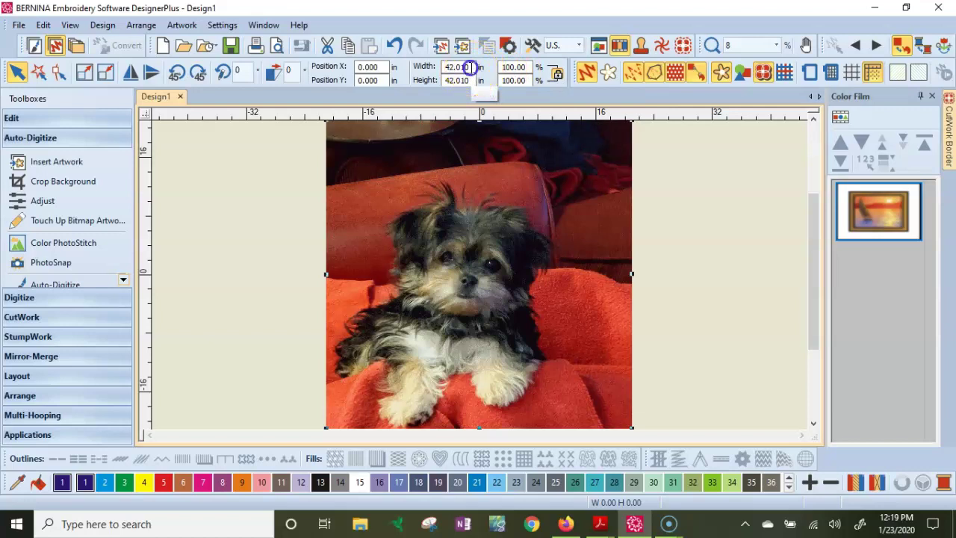
double_click(469, 67)
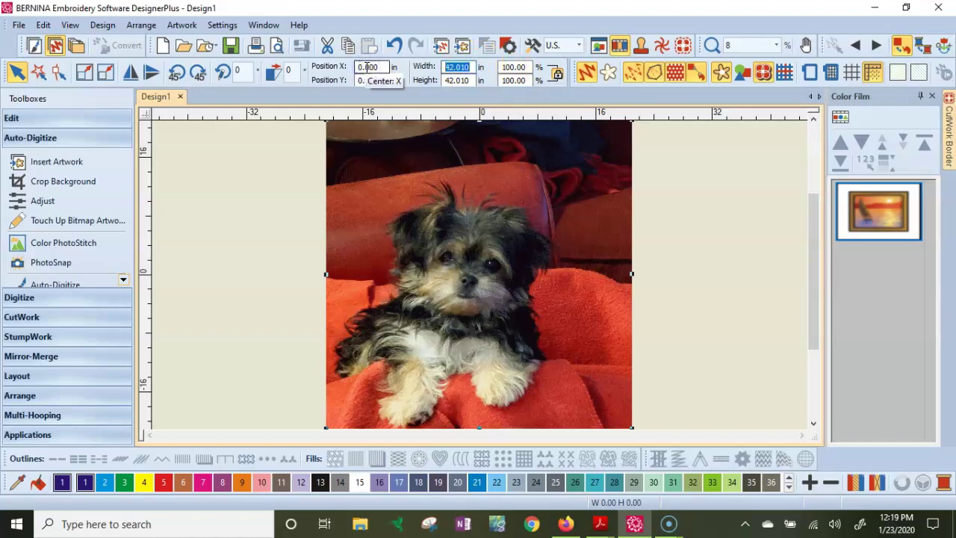
type("8")
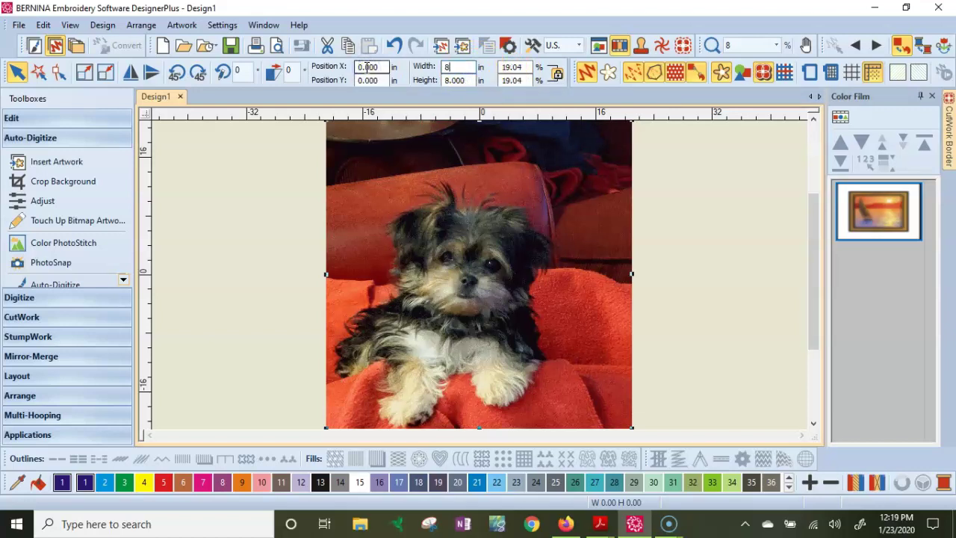
key("Return")
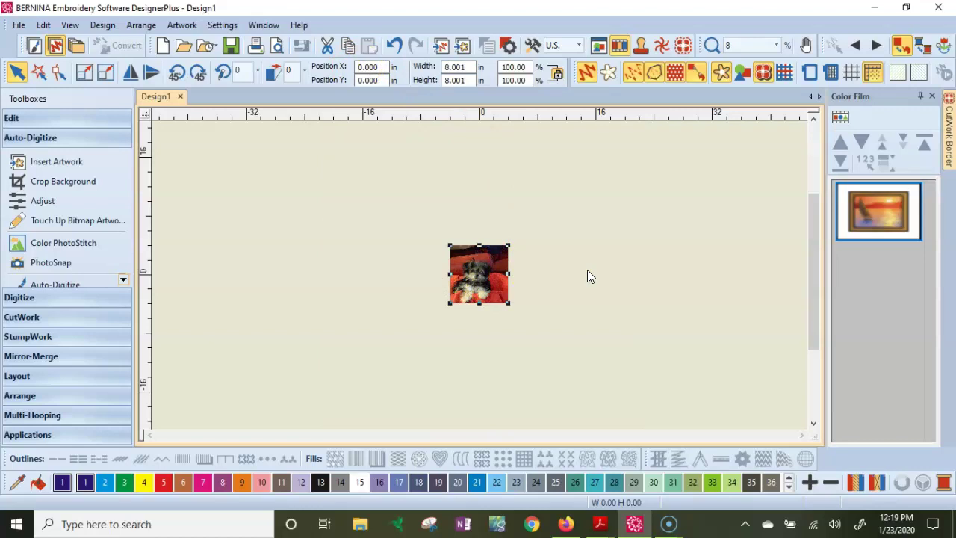
key("0")
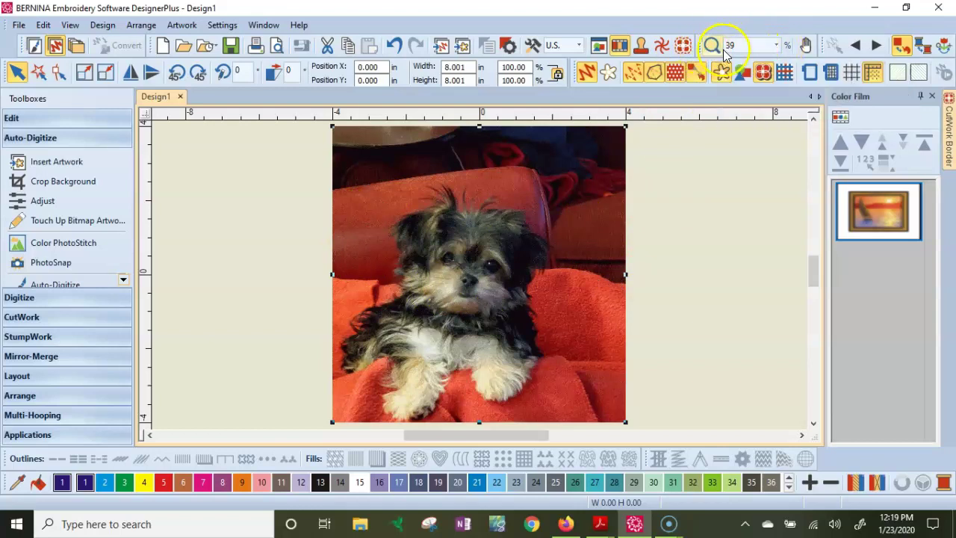
Check the Zoom Scale list without changing the zoom, then select the dog photo.
left_click(776, 46)
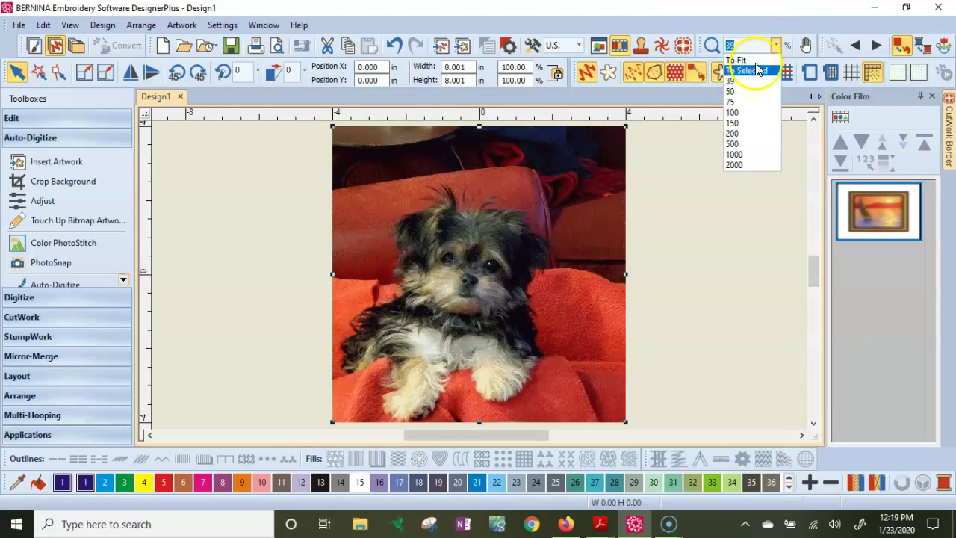
left_click(719, 292)
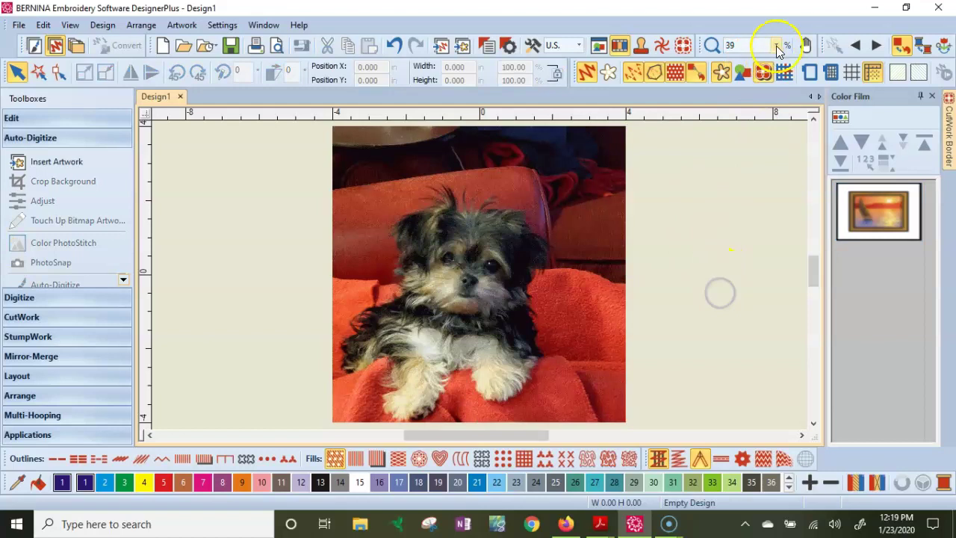
left_click(777, 47)
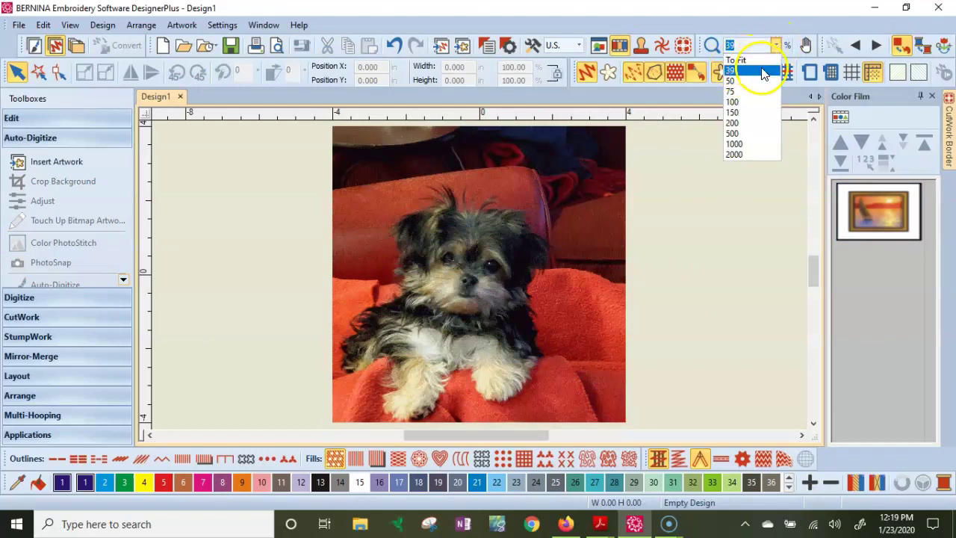
left_click(569, 283)
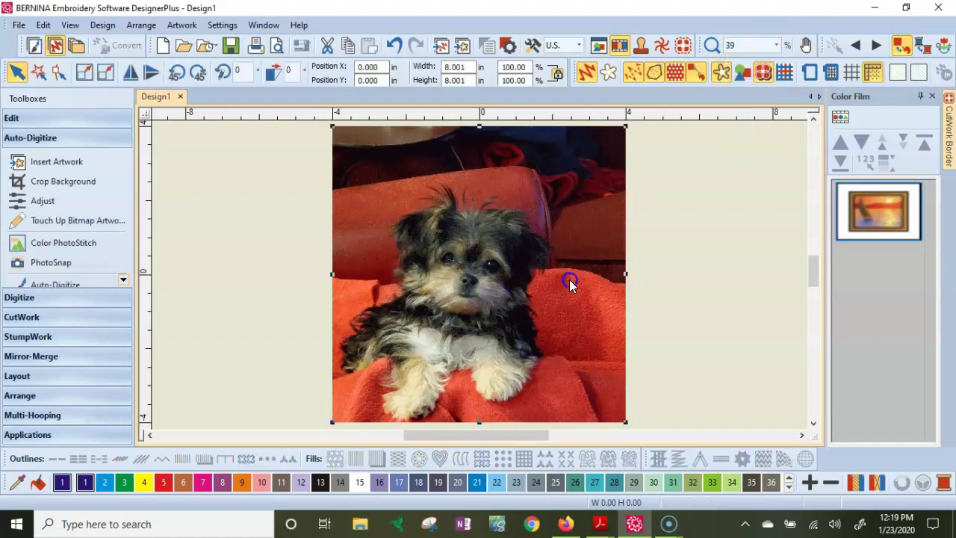
left_click(776, 46)
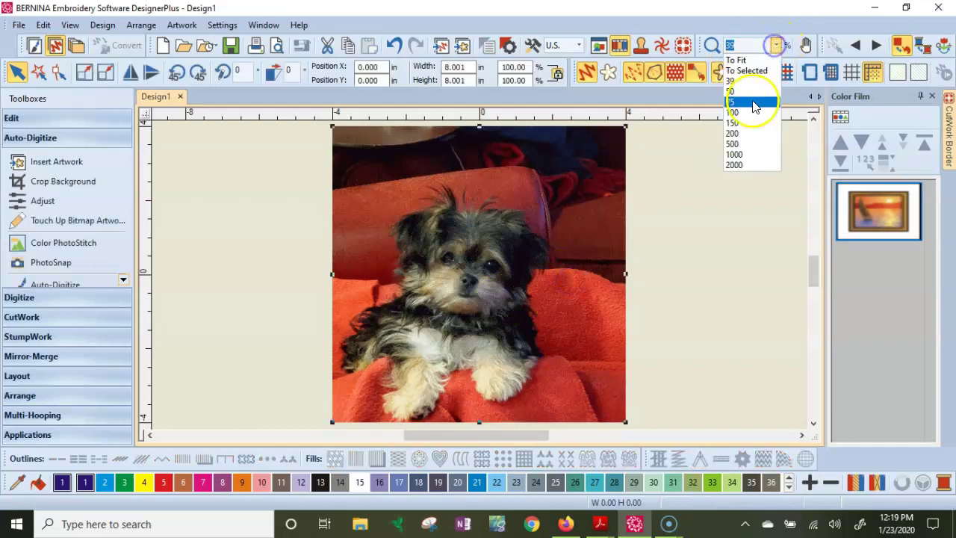
left_click(675, 277)
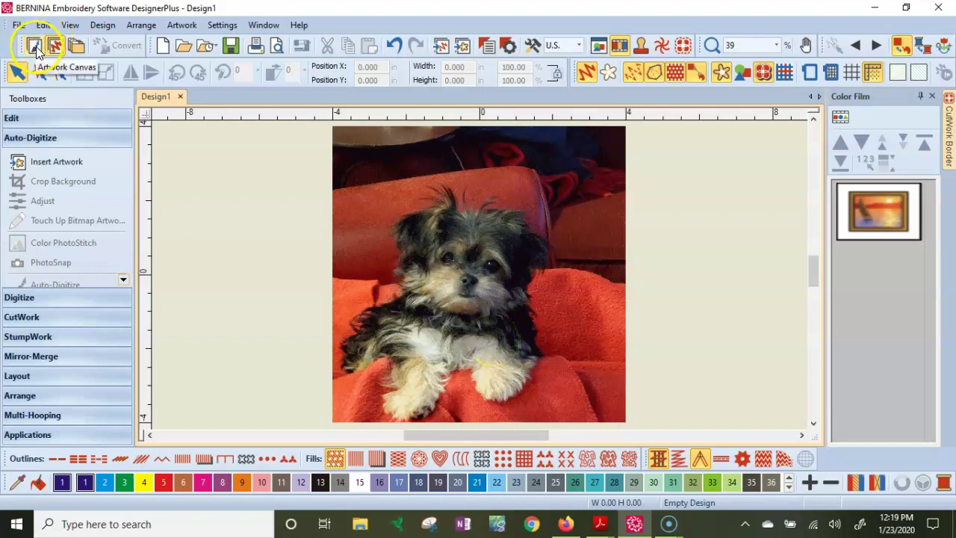
left_click(562, 287)
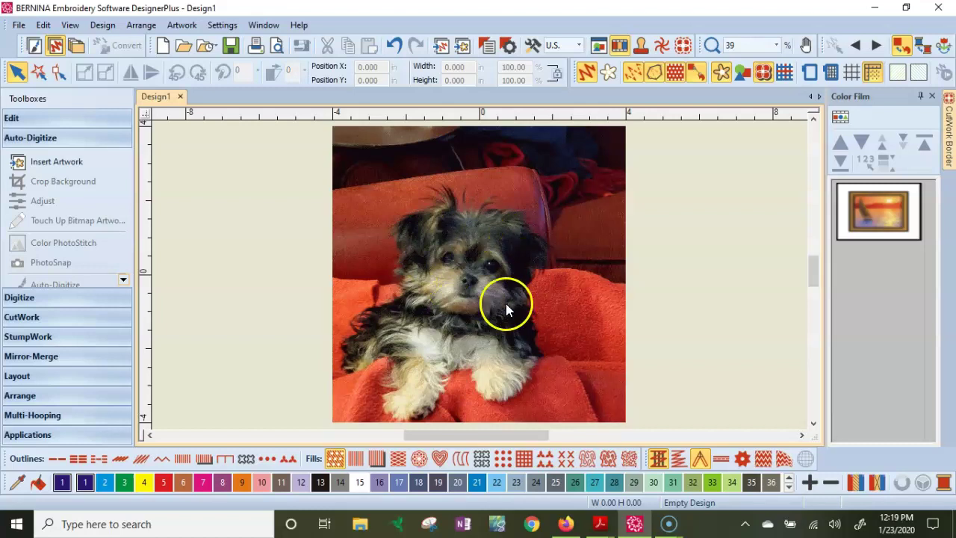
left_click(443, 235)
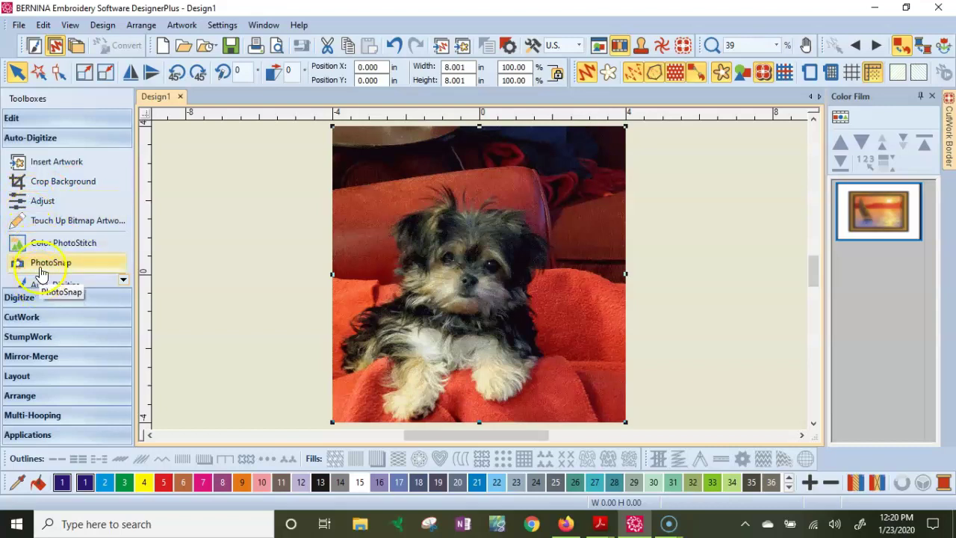
Try a 12-point star crop over the dog, then undo it.
left_click(76, 188)
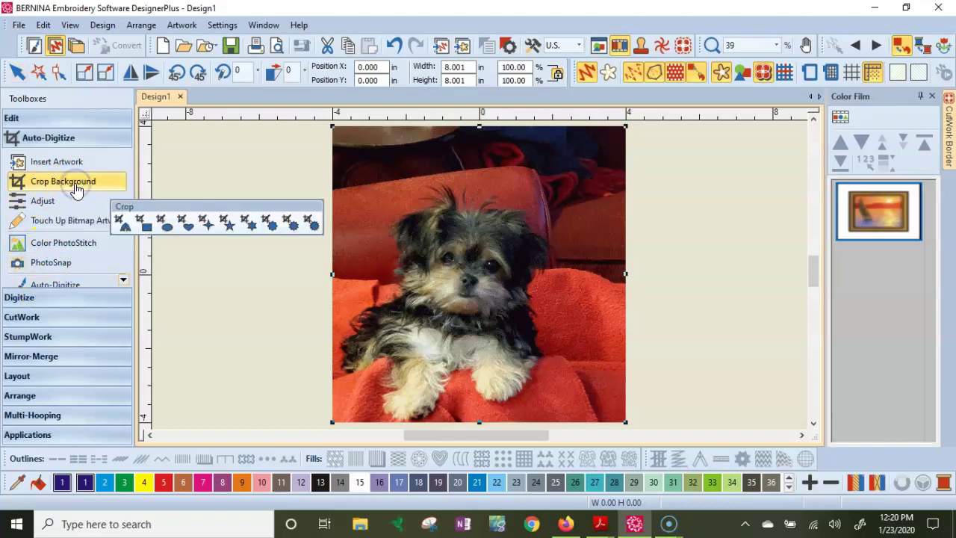
left_click(46, 189)
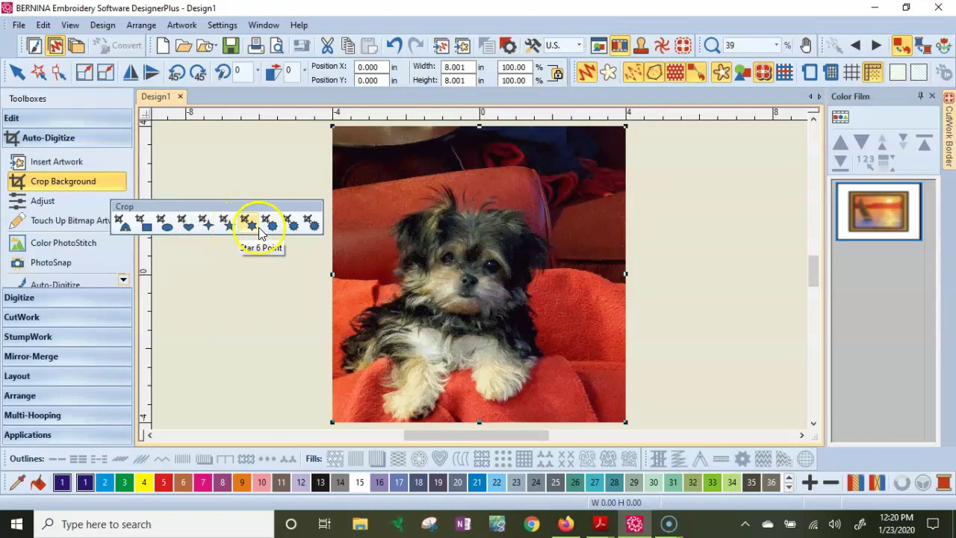
left_click(313, 224)
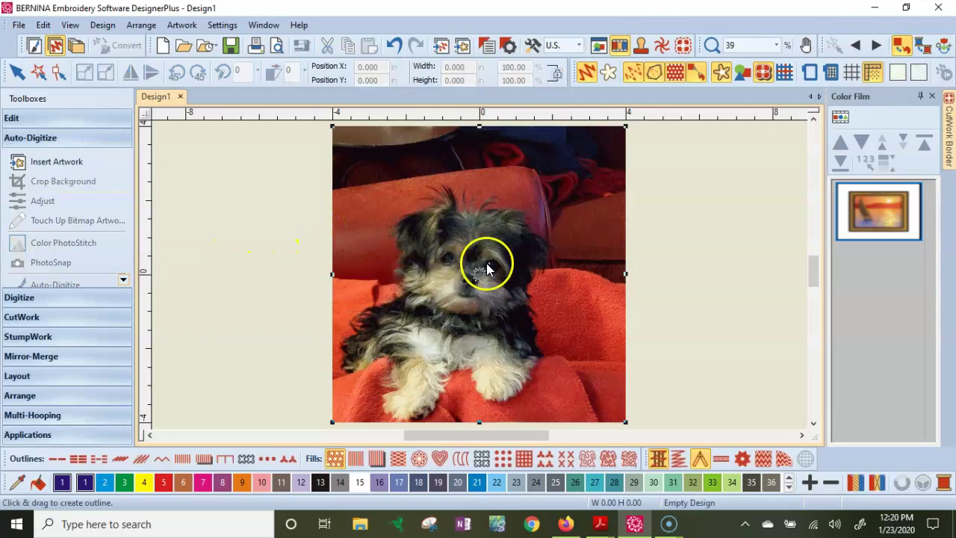
left_click(439, 233)
left_click_drag(554, 388, 563, 399)
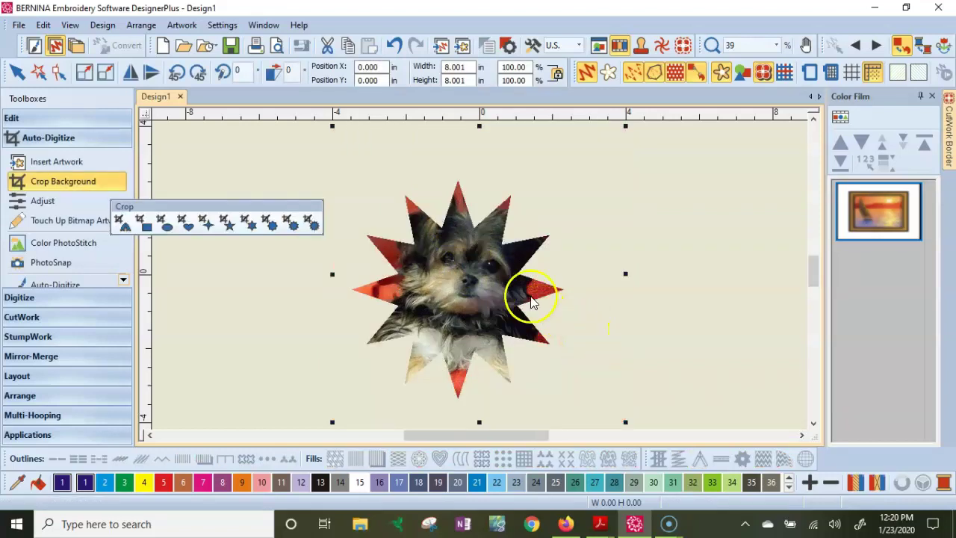
left_click(393, 46)
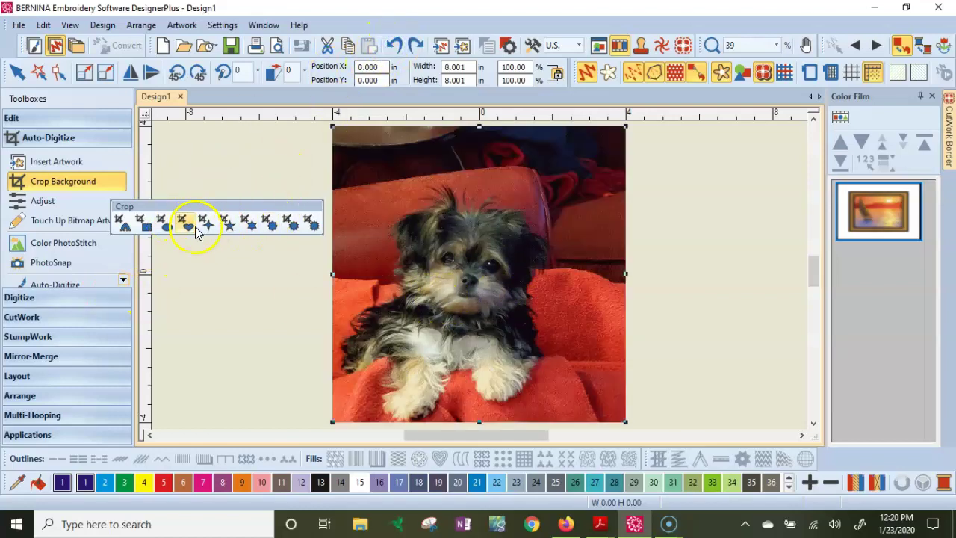
Crop the puppy photo into a heart shape, then undo that crop too.
left_click(187, 224)
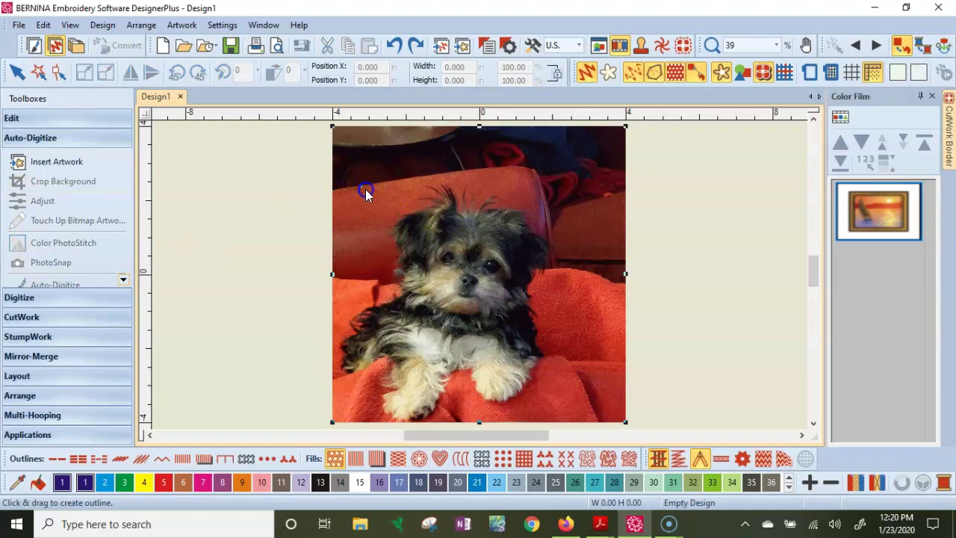
left_click_drag(519, 302, 582, 370)
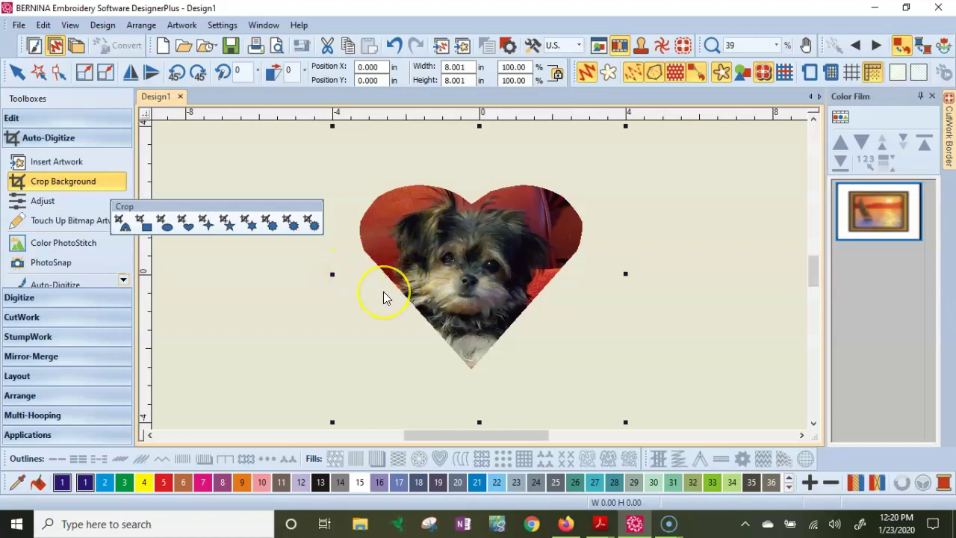
left_click(395, 49)
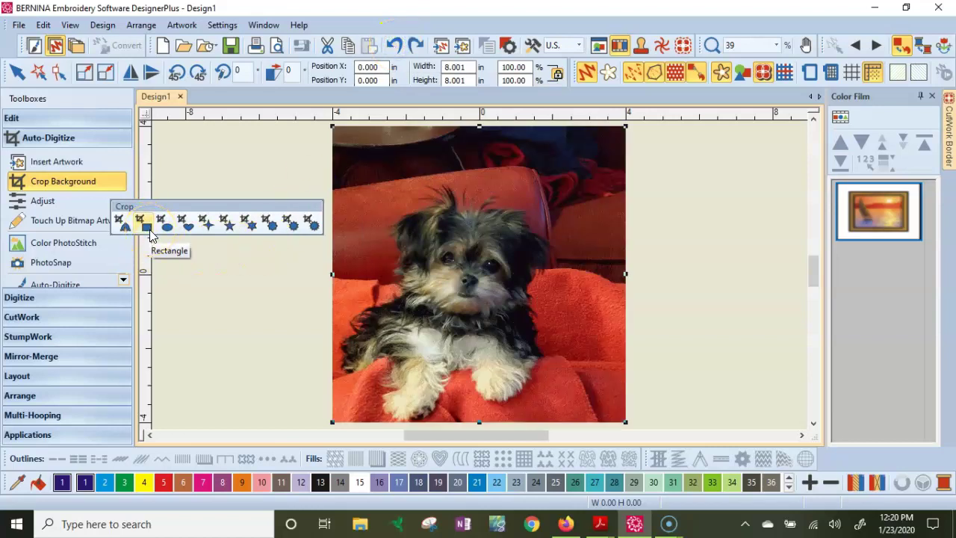
Crop the photo to a tighter rectangle around the dog and move the crop shapes toolbar aside.
left_click(150, 228)
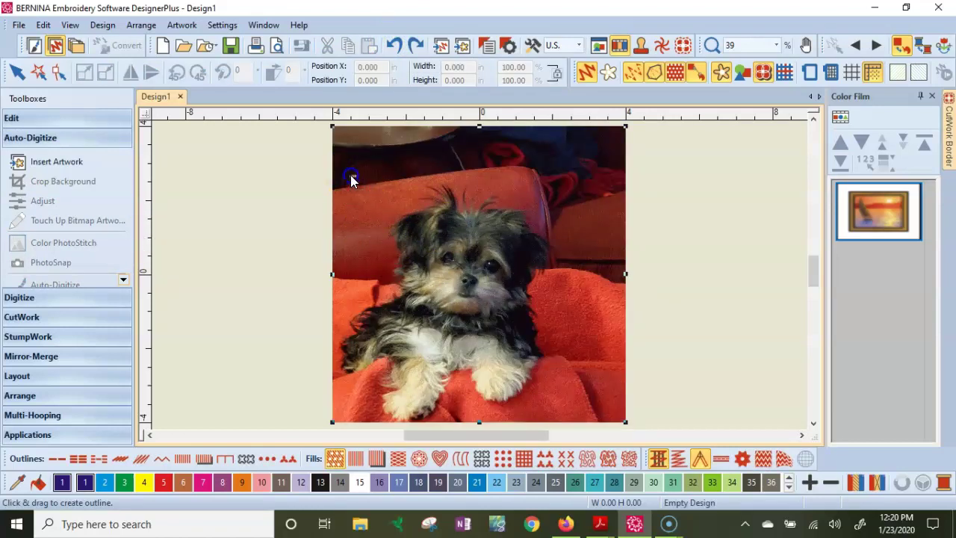
left_click_drag(350, 176, 523, 349)
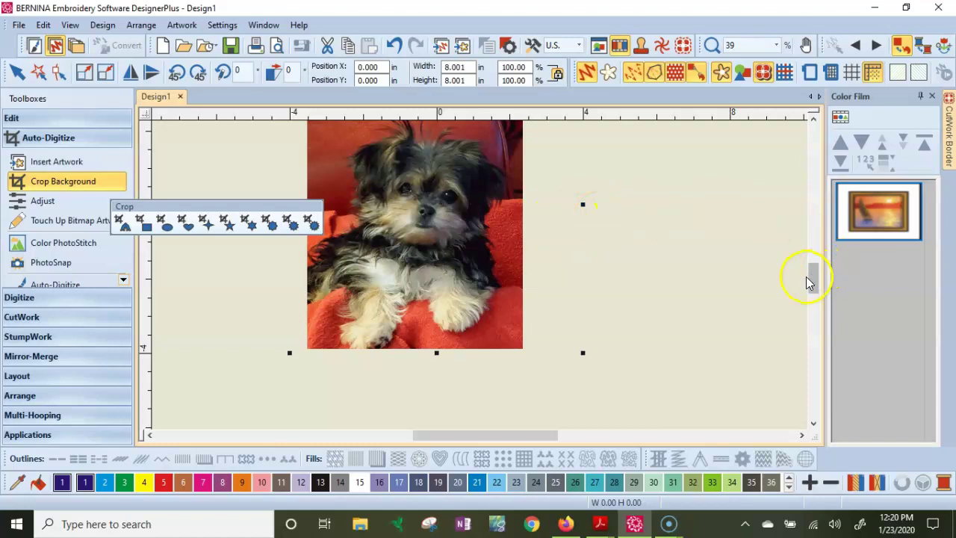
left_click_drag(815, 278, 816, 270)
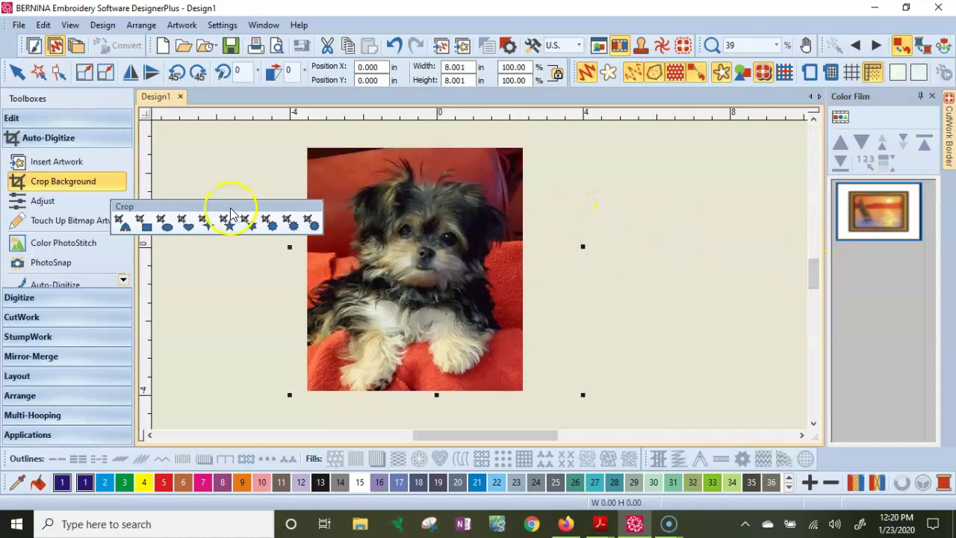
left_click_drag(230, 207, 178, 160)
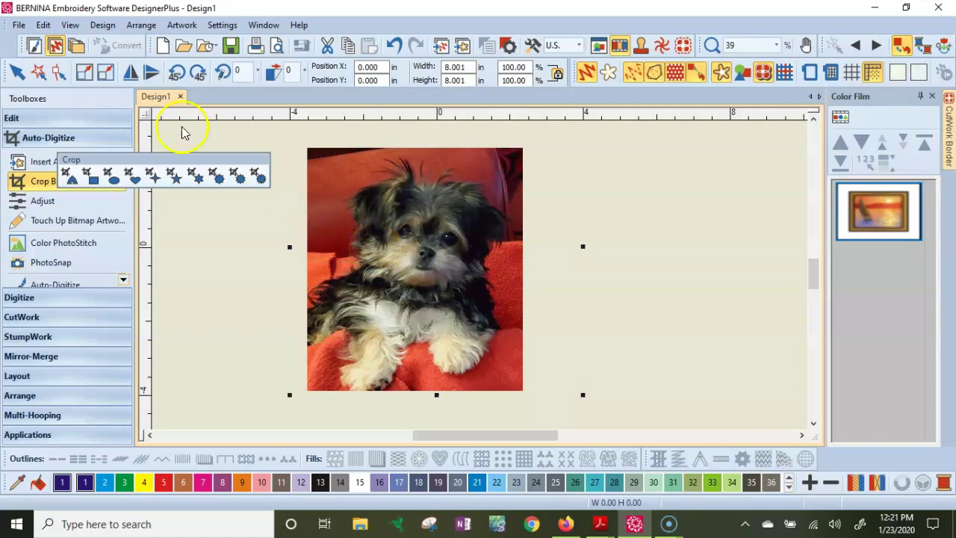
Activate Reshape and turn the crop outline's bottom-left corner into a curve.
left_click(60, 73)
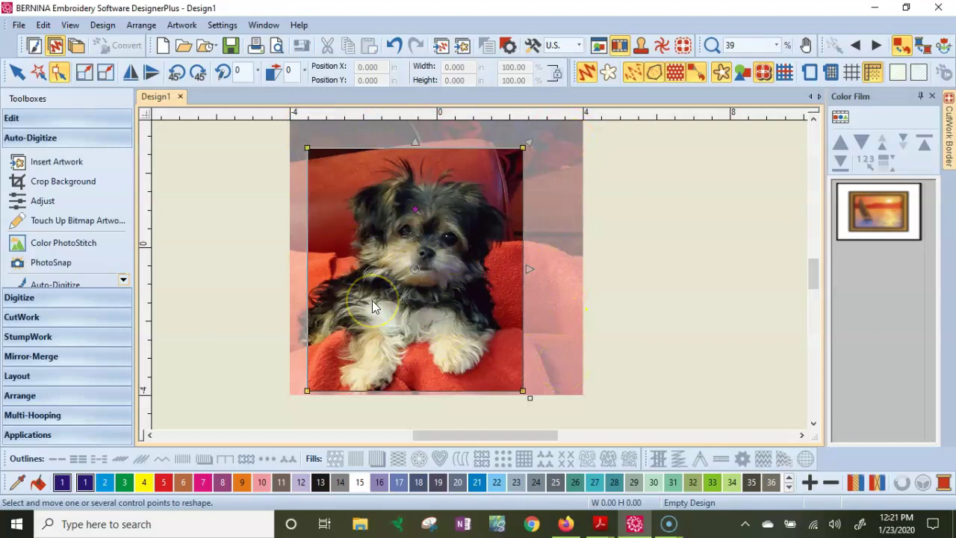
left_click_drag(320, 395, 308, 392)
scroll(308, 392, "up", 1)
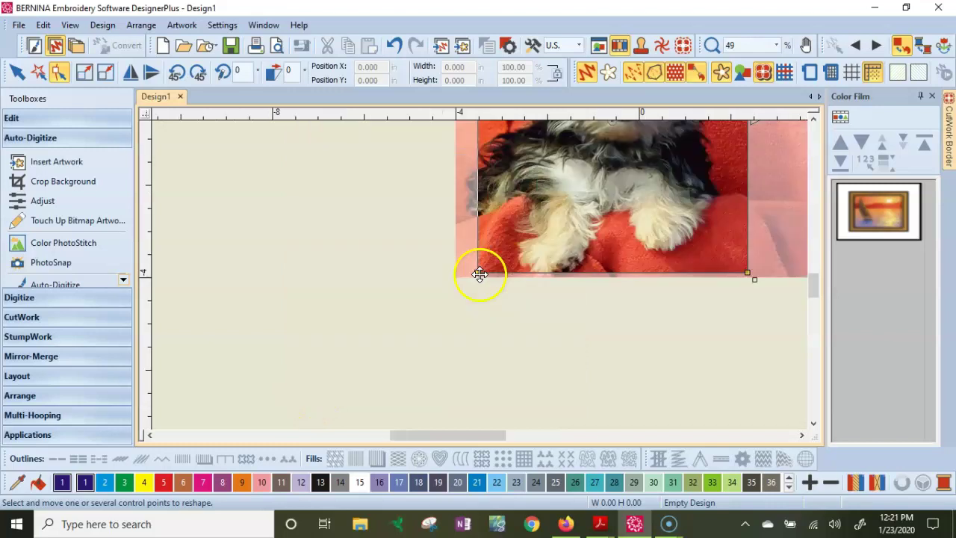
scroll(479, 274, "up", 6)
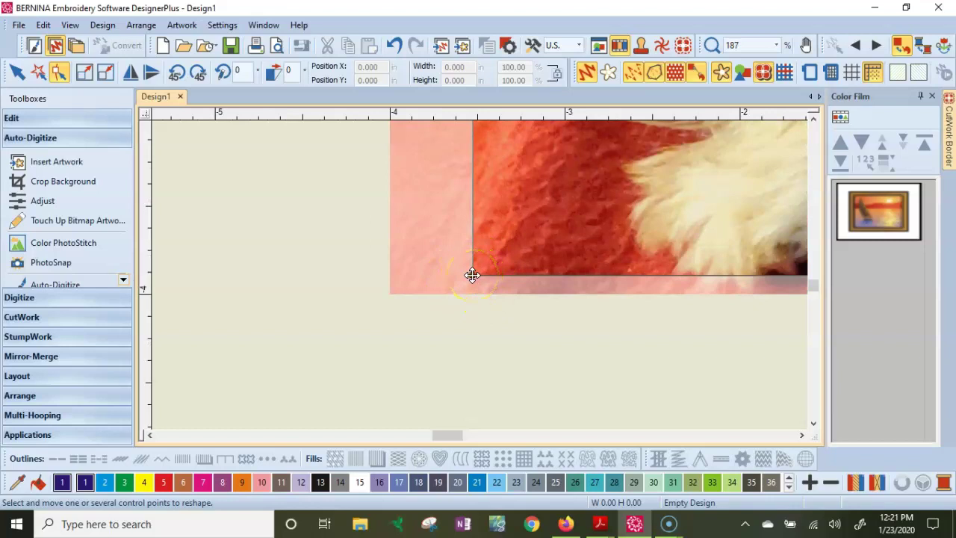
left_click(588, 368)
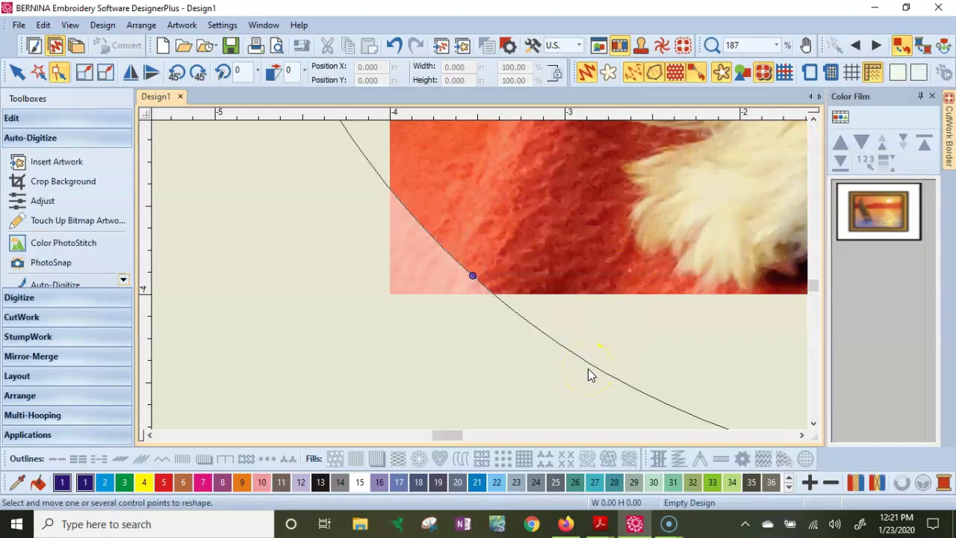
scroll(479, 274, "down", 6)
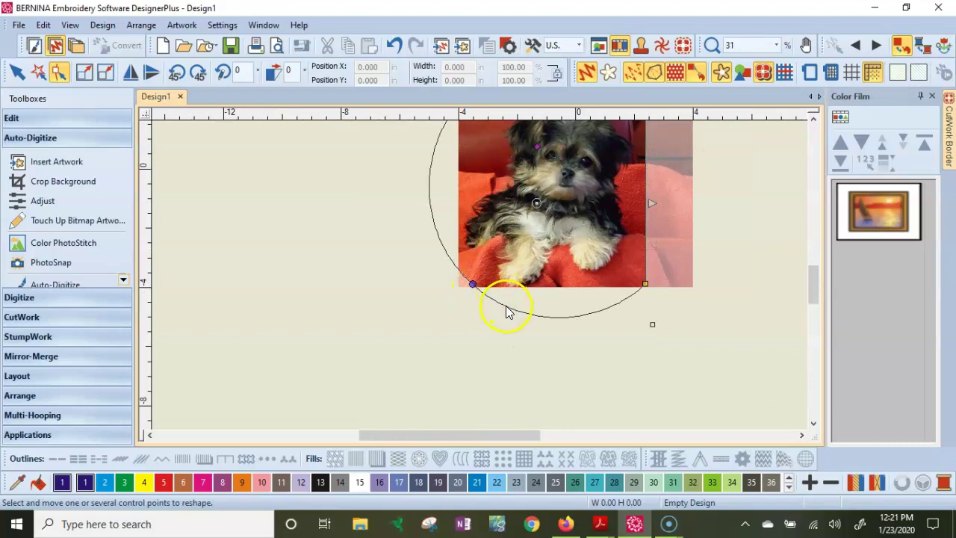
Rework the crop's bottom edge, sliding, deleting and adding points until it lies flat again.
left_click(473, 285)
left_click(473, 284)
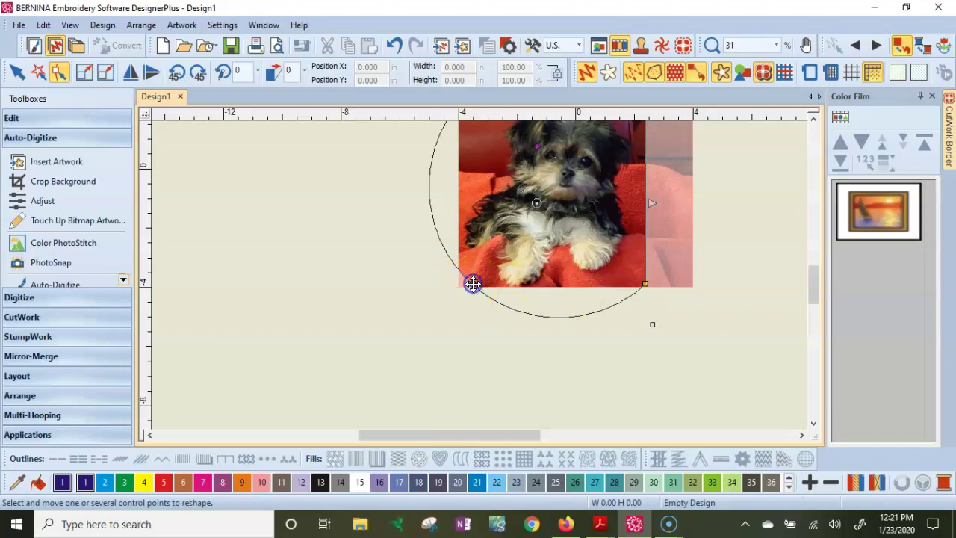
key("space")
left_click_drag(472, 284, 558, 284)
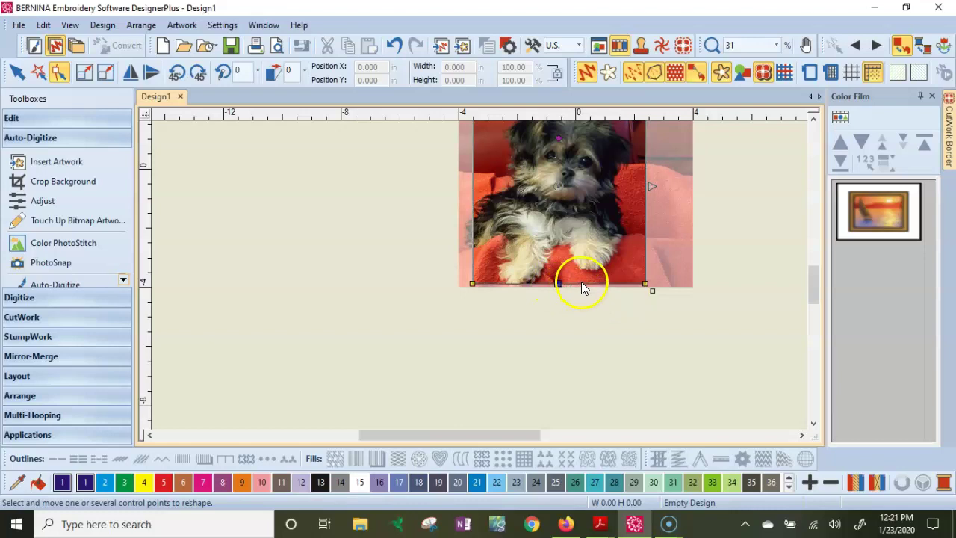
left_click_drag(580, 284, 586, 323)
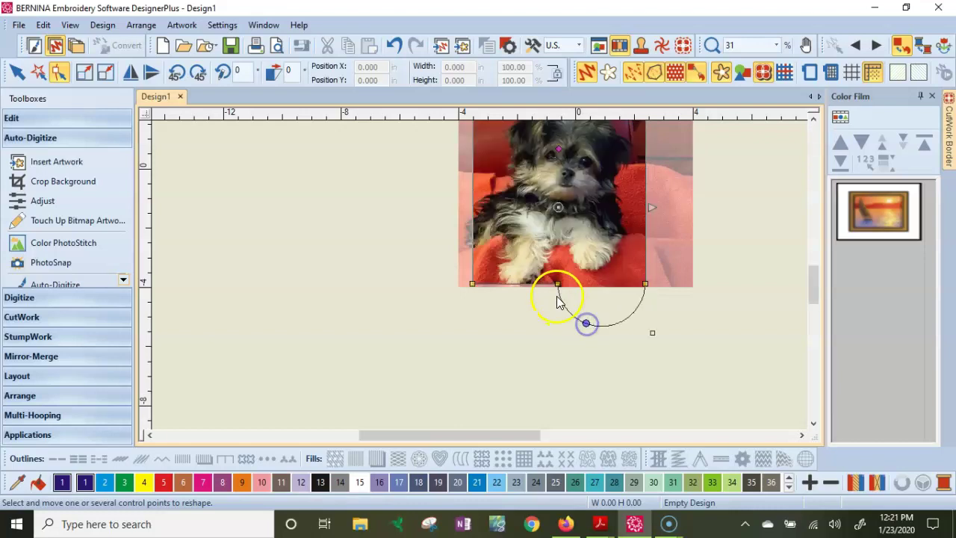
left_click(558, 282)
key("Delete")
left_click(495, 306)
left_click_drag(586, 324, 592, 288)
left_click_drag(495, 306, 500, 285)
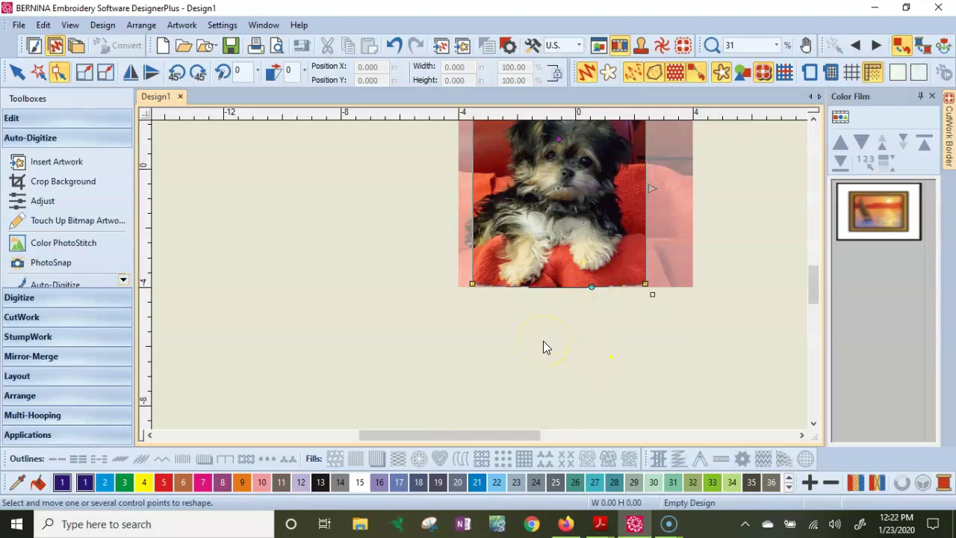
Move the puppy photo up-left and enlarge it from its top, right and top-right edges.
left_click(589, 286)
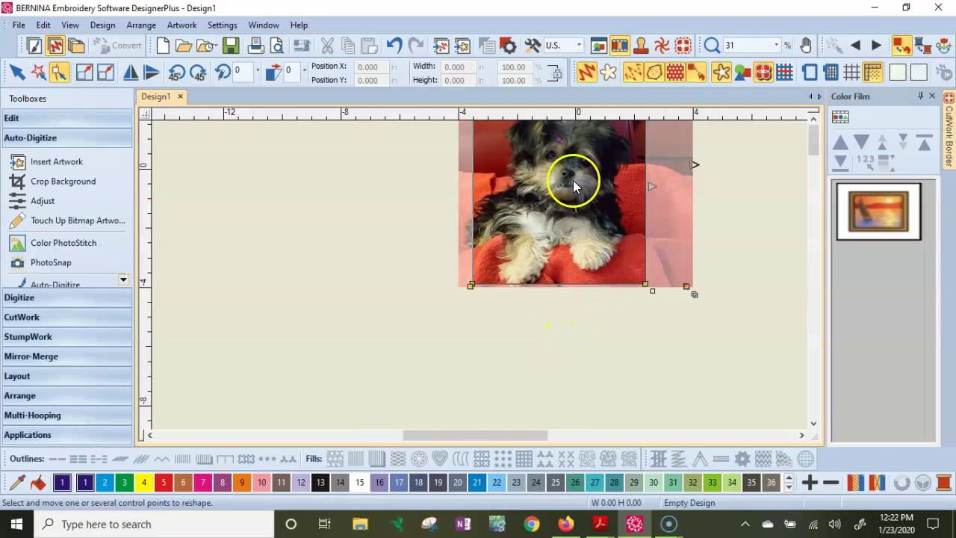
scroll(573, 180, "up", 2)
scroll(471, 248, "up", 2)
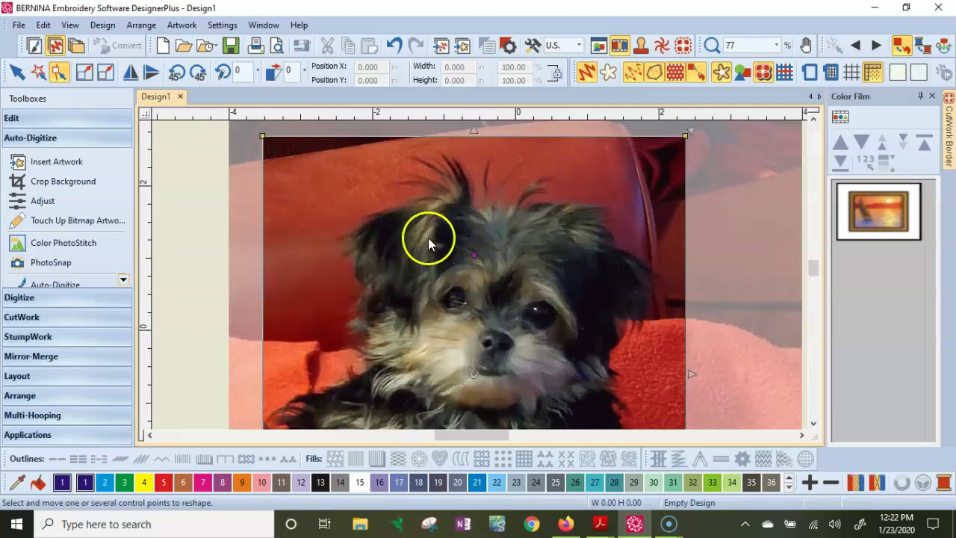
left_click(476, 258)
mouse_move(444, 253)
left_mouse_down()
mouse_move(452, 253)
mouse_move(451, 238)
mouse_move(471, 239)
left_mouse_up()
scroll(480, 274, "down", 4)
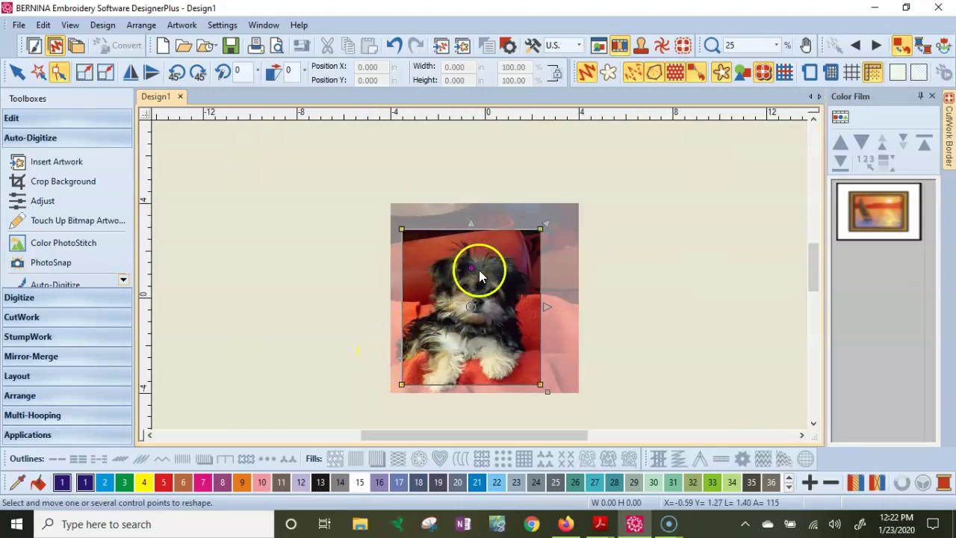
left_click_drag(470, 266, 458, 273)
left_click_drag(461, 226, 461, 219)
left_click_drag(529, 307, 552, 309)
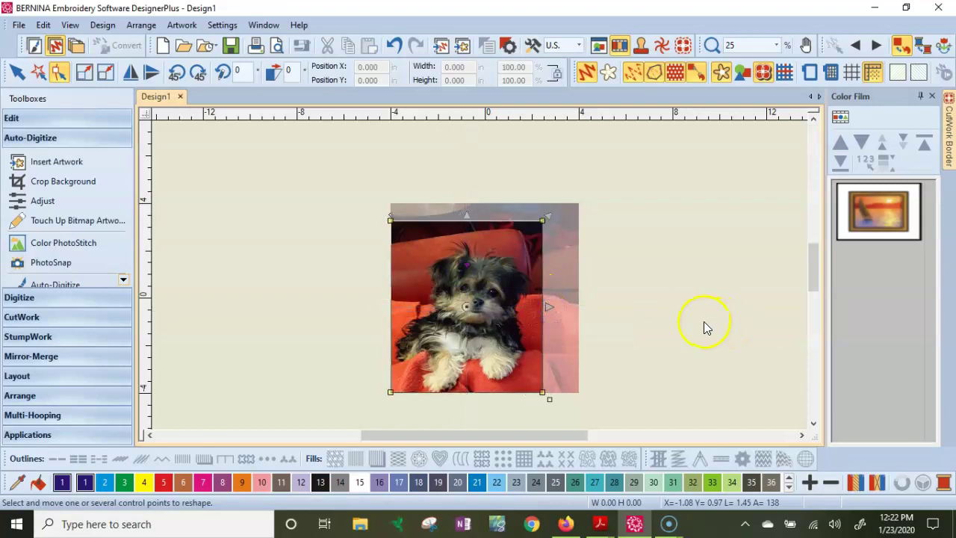
mouse_move(551, 215)
left_mouse_down()
mouse_move(579, 180)
mouse_move(557, 218)
mouse_move(559, 206)
left_mouse_up()
left_click(540, 306)
Drag the crop's right edge and corners to skew it into a slanted four-sided shape.
left_click_drag(550, 306, 566, 306)
left_click_drag(390, 228, 403, 240)
mouse_move(523, 391)
left_mouse_down()
mouse_move(555, 393)
mouse_move(540, 373)
mouse_move(533, 389)
left_mouse_up()
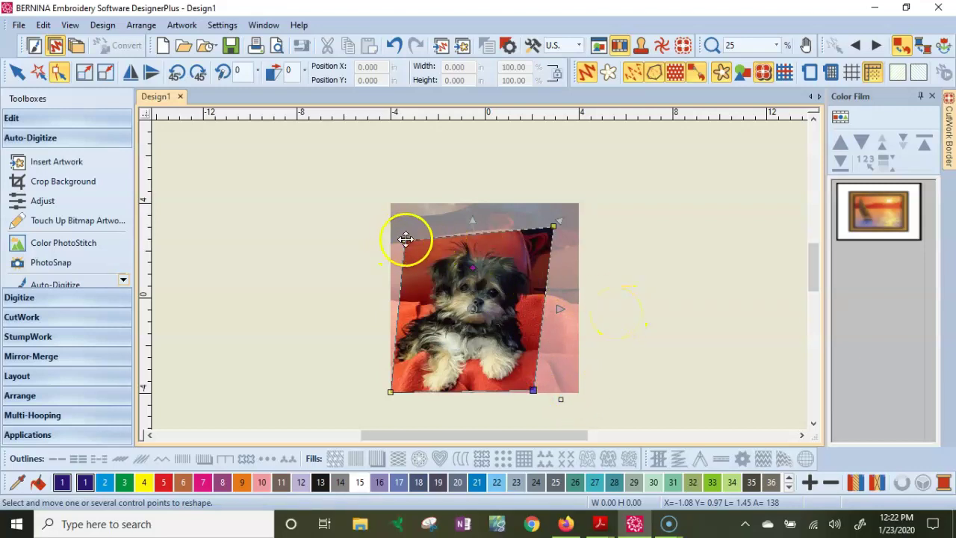
Make the top-left crop corner a curve point and bow the left edge around the puppy.
left_click_drag(406, 239, 390, 232)
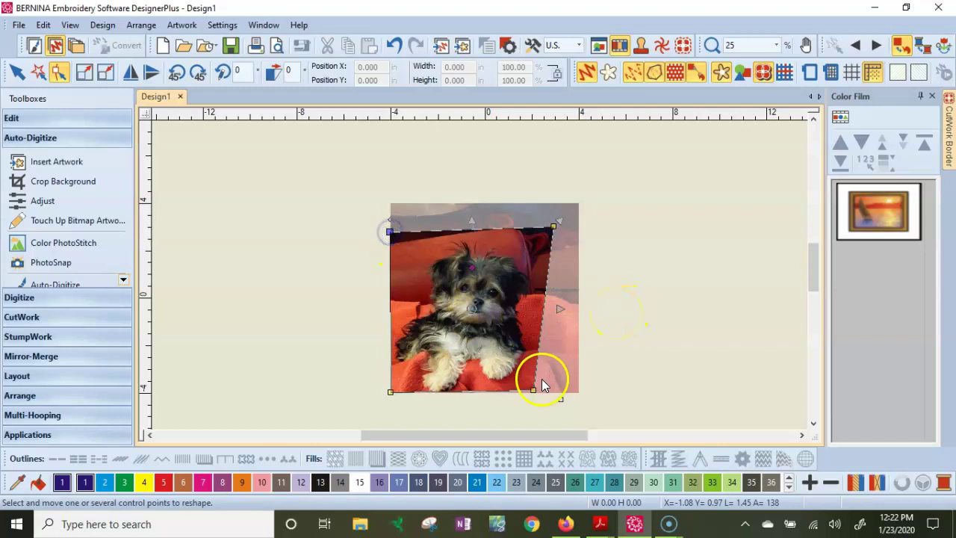
left_click_drag(533, 388, 551, 392)
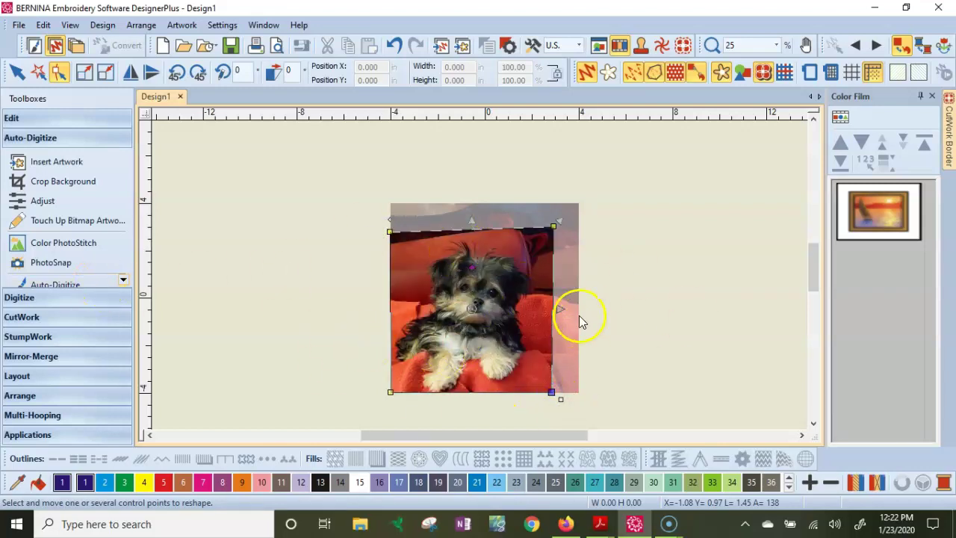
left_click(390, 230)
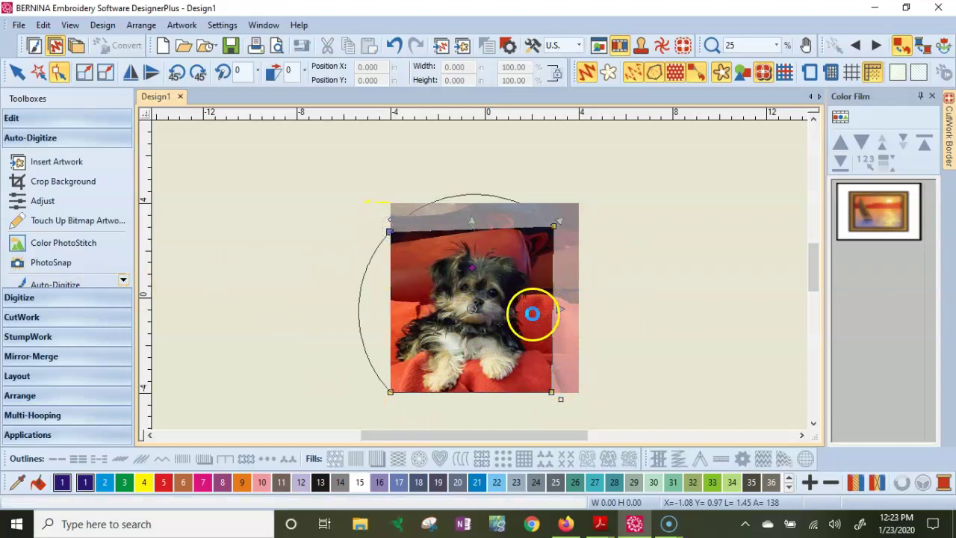
key("space")
left_click_drag(445, 245, 422, 256)
left_click(401, 296)
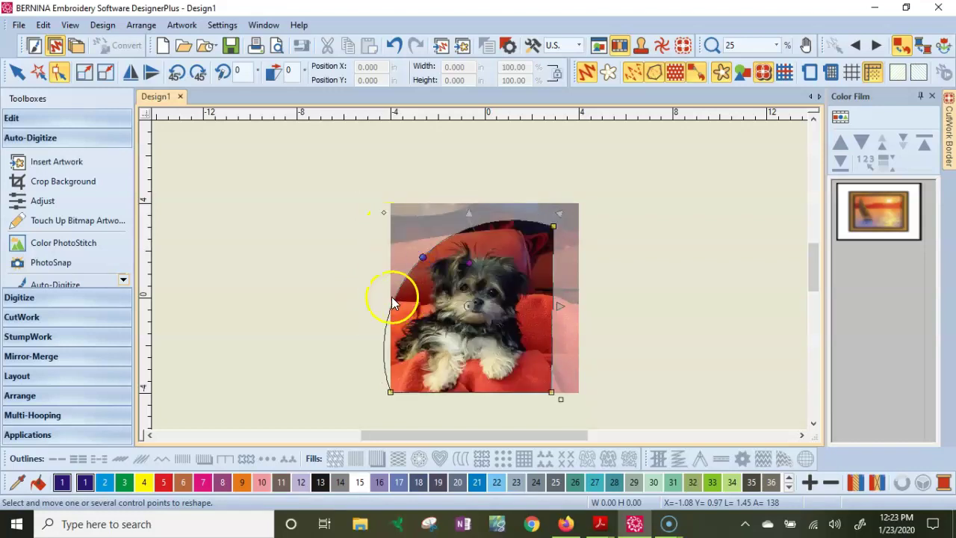
left_click_drag(394, 302, 422, 299)
left_click(407, 344)
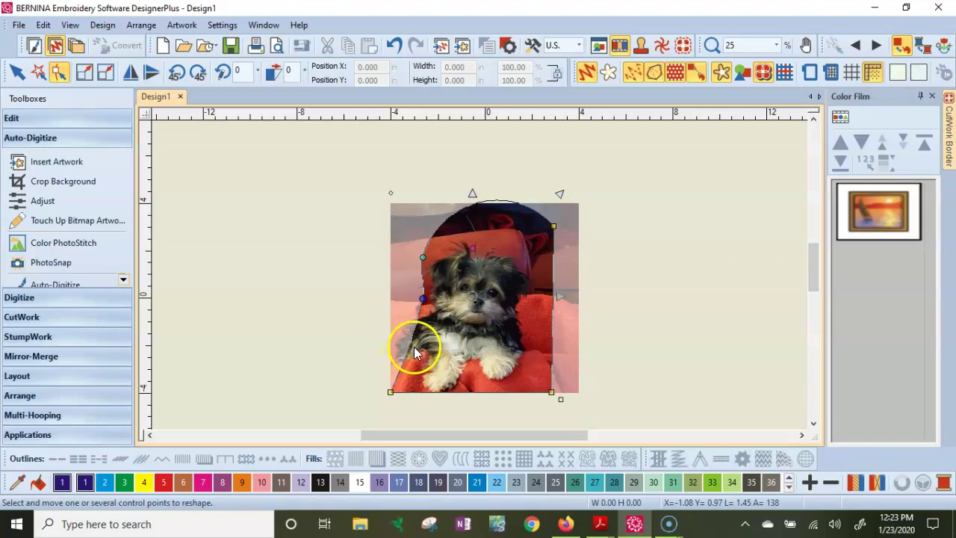
left_click_drag(407, 348, 390, 336)
Turn the bottom-left and bottom-right corners into curve points and tighten the bottom arc.
left_click(392, 392)
key("space")
left_click(813, 422)
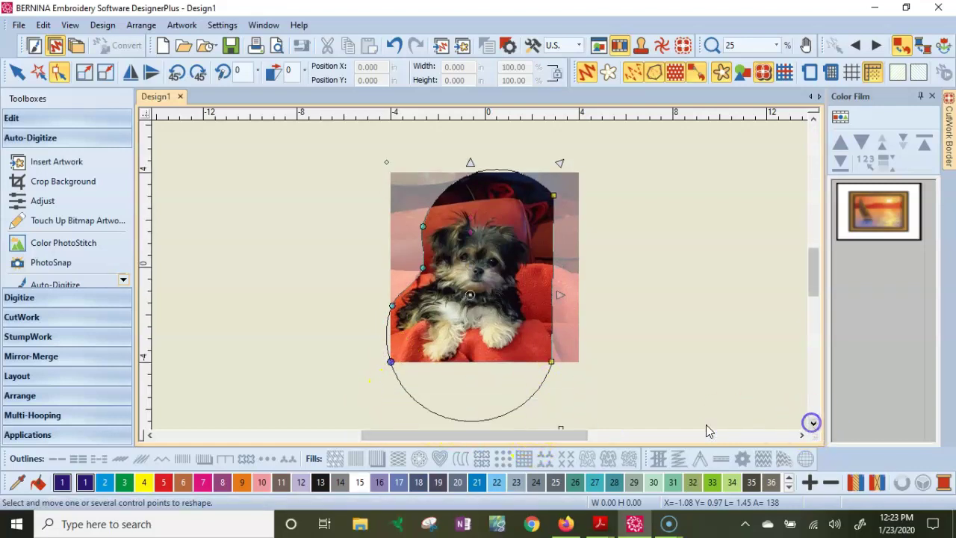
left_click_drag(469, 426, 471, 357)
left_click_drag(394, 363, 397, 351)
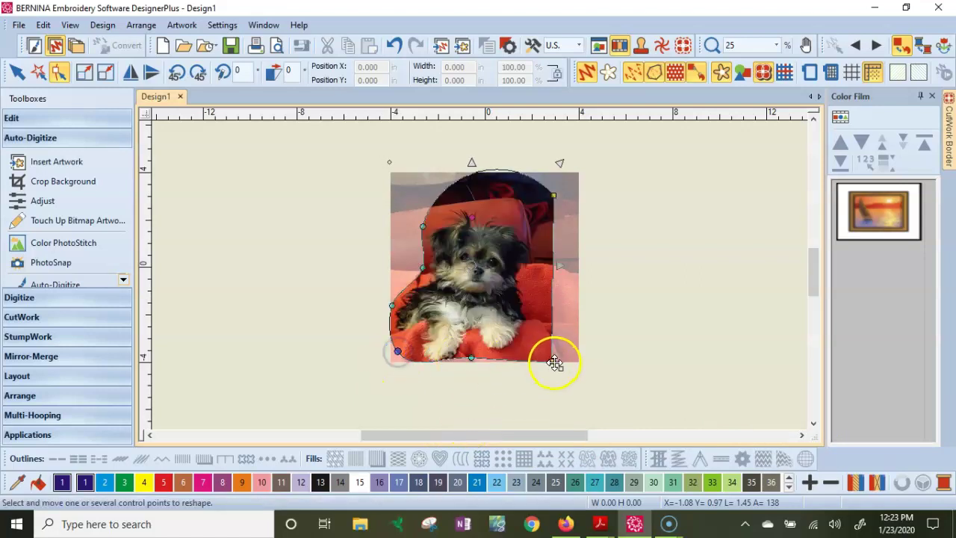
left_click(550, 362)
key("space")
left_click(553, 363)
left_click_drag(553, 363, 522, 351)
Bend the right edge and top arc inward to hug the puppy's head.
left_click_drag(584, 305, 531, 281)
left_click_drag(547, 204, 533, 224)
left_click(500, 198)
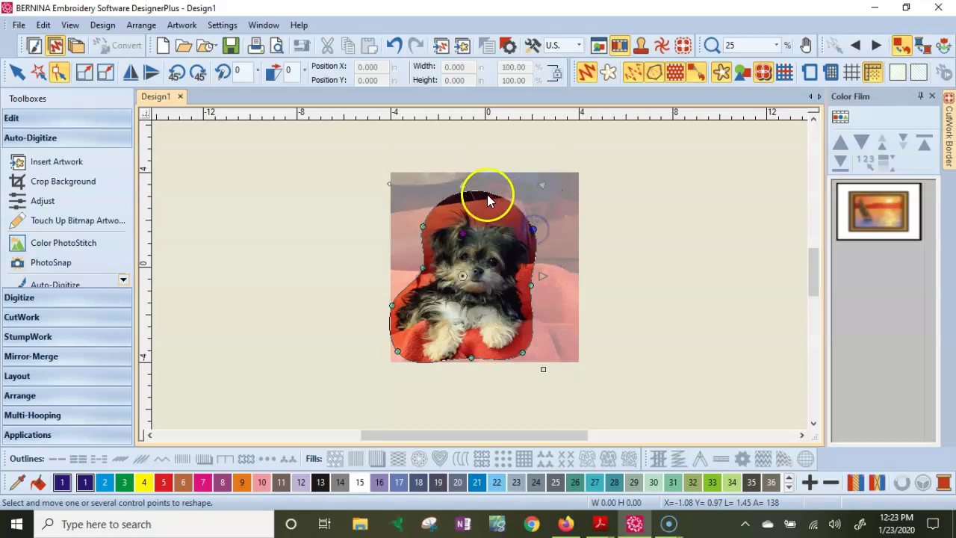
left_click_drag(491, 195, 426, 221)
left_click(467, 204)
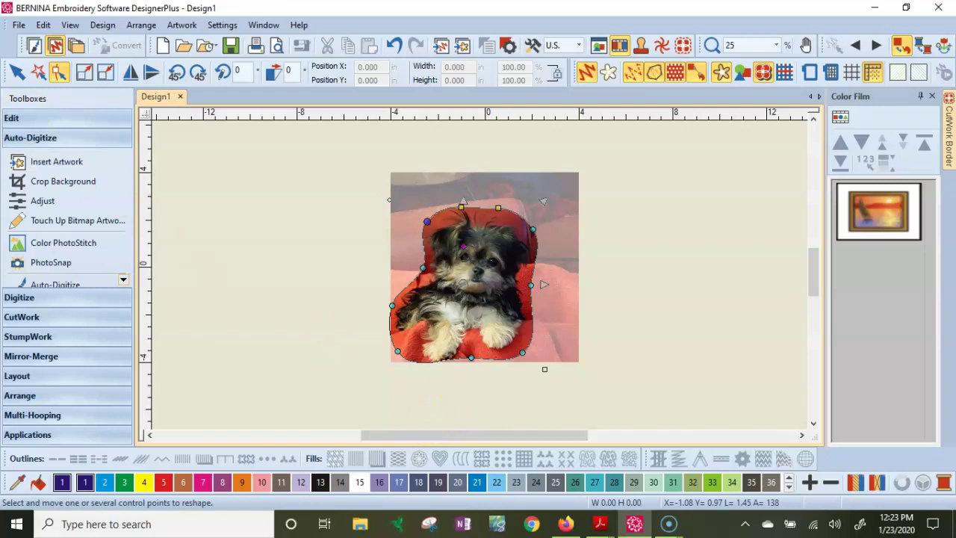
Apply the rounded freeform crop to the puppy photo in Design1.
left_click(17, 74)
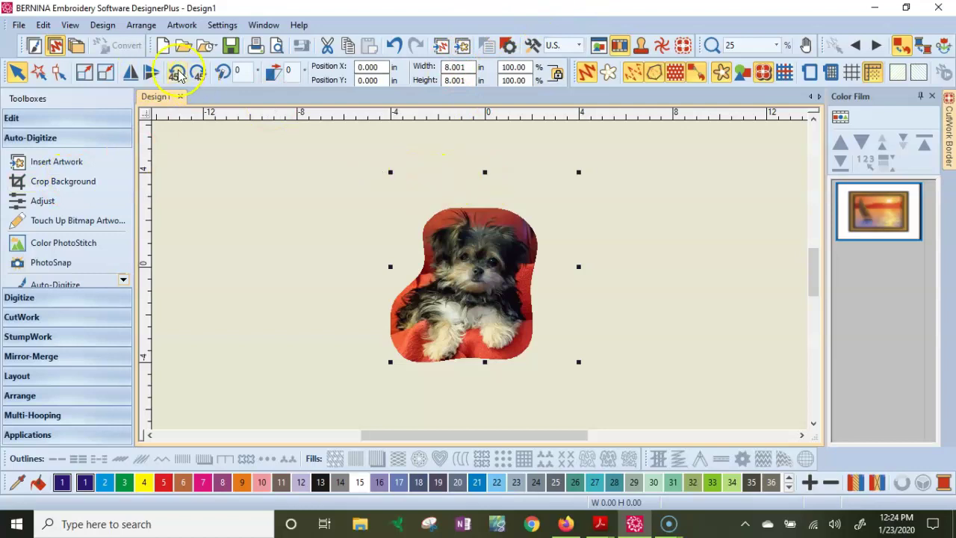
Start a new Design2 and insert the Lucy Glamour Shot puppy photo.
left_click(162, 45)
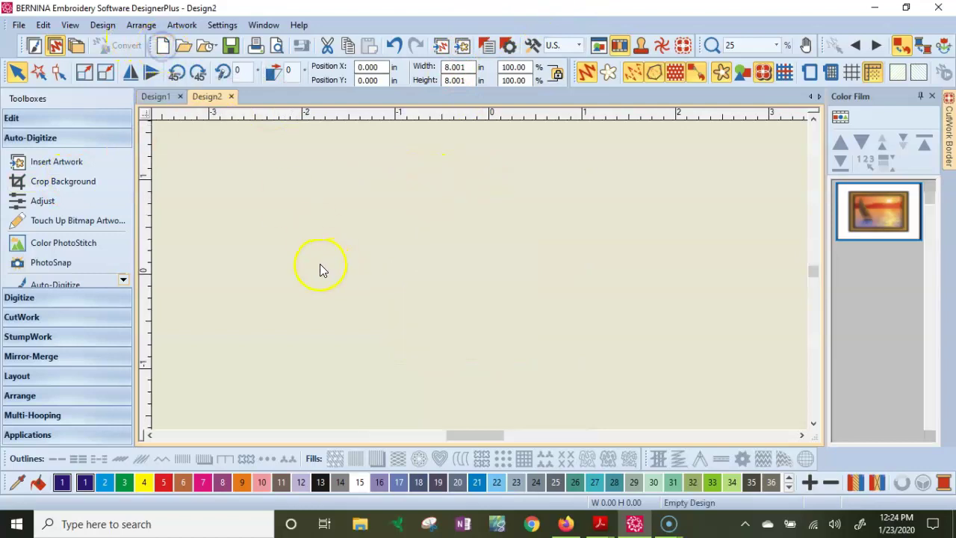
left_click(462, 45)
left_click(626, 190)
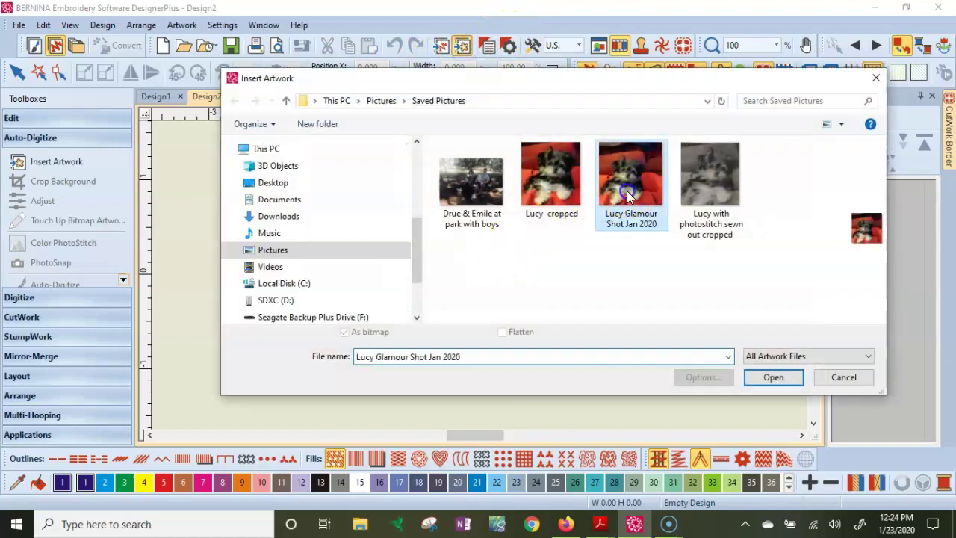
left_click(783, 378)
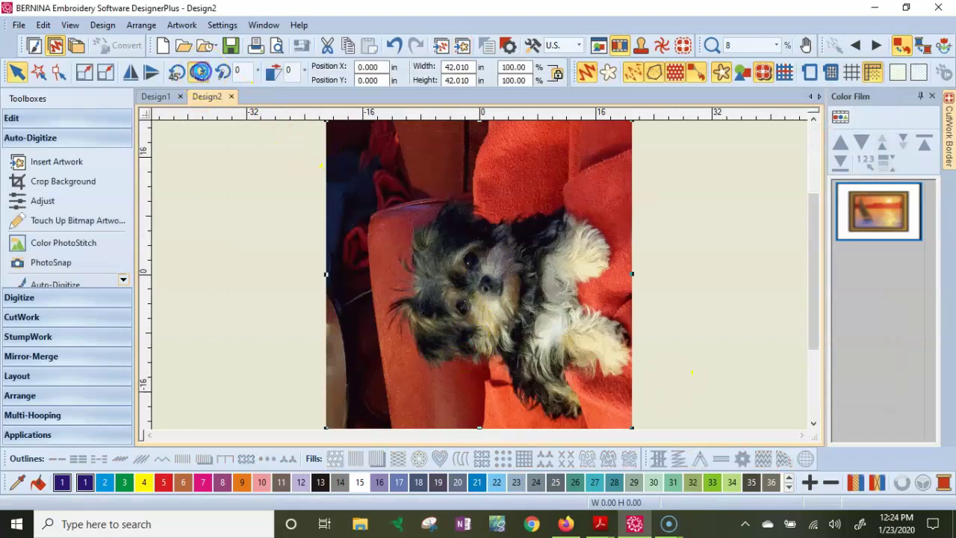
Rotate the photo upright with two 45° turns, resize it to 8 inches wide, and zoom to fit.
left_click(198, 73)
left_click(199, 73)
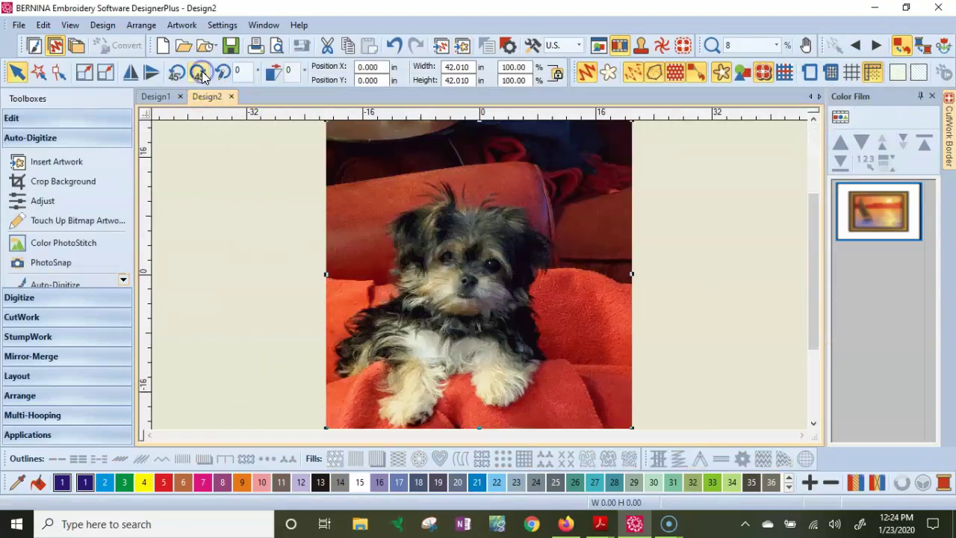
double_click(472, 66)
type("8")
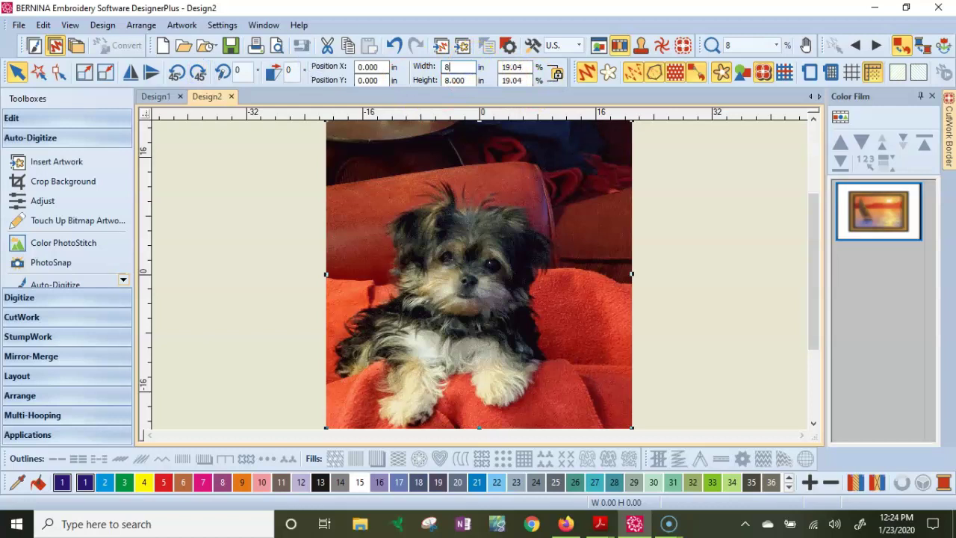
key("Return")
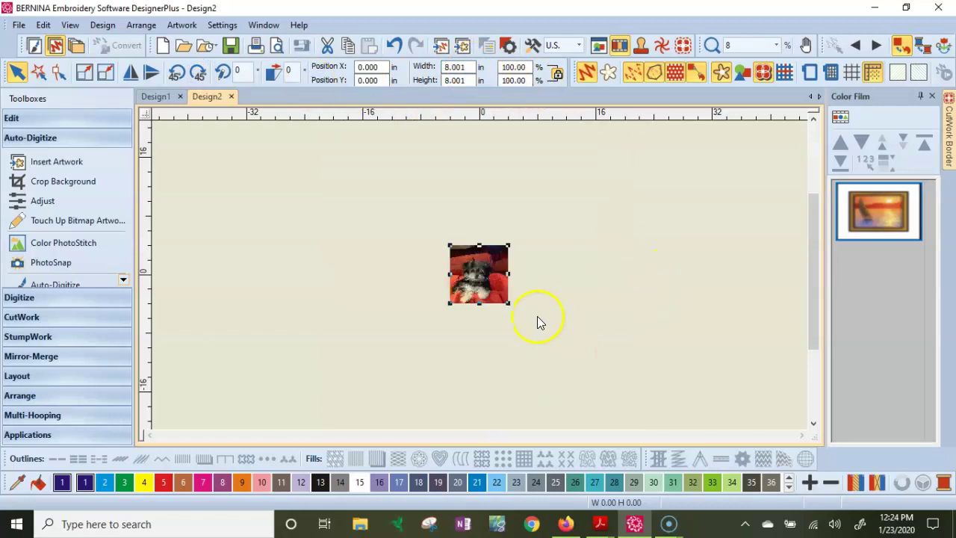
key("0")
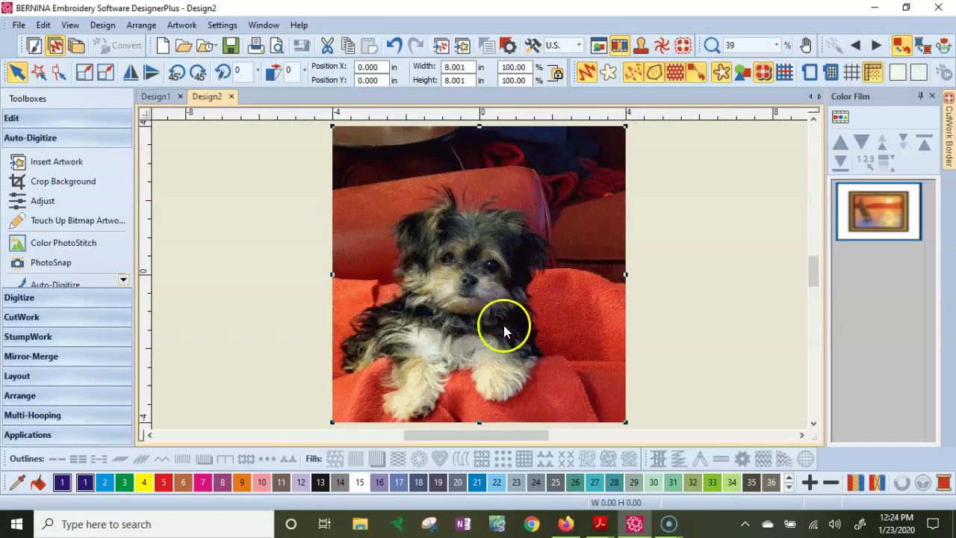
Draw a heart-shaped crop outline over the puppy photo.
left_click(41, 187)
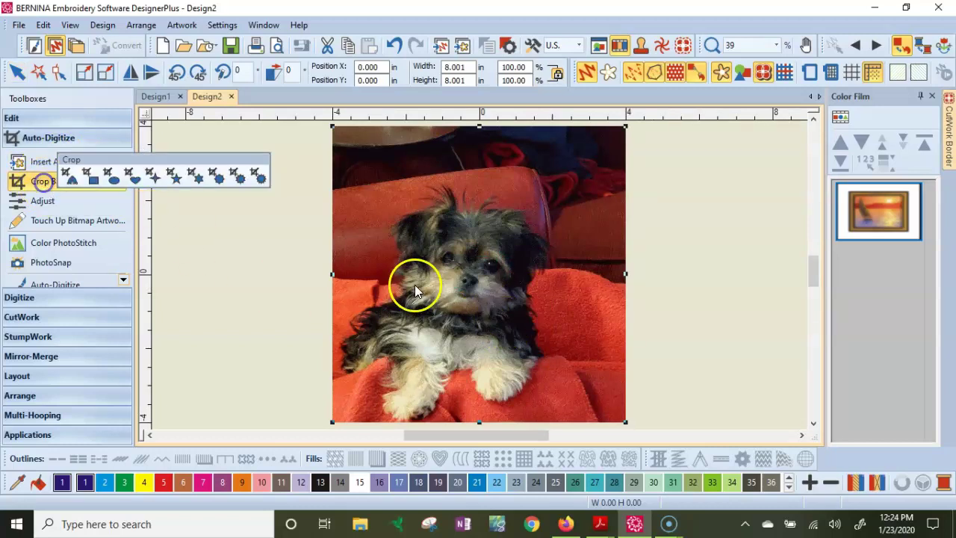
left_click(133, 179)
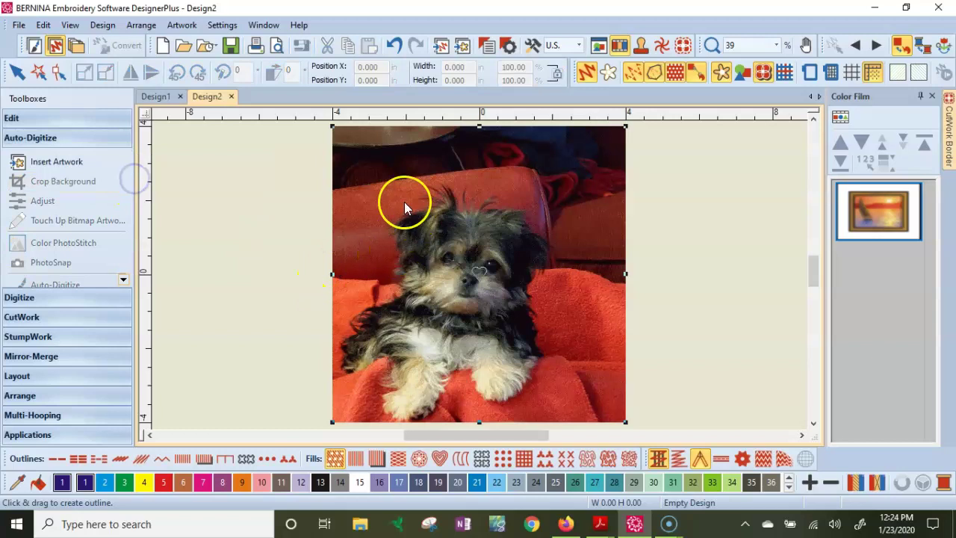
left_click_drag(372, 184, 573, 406)
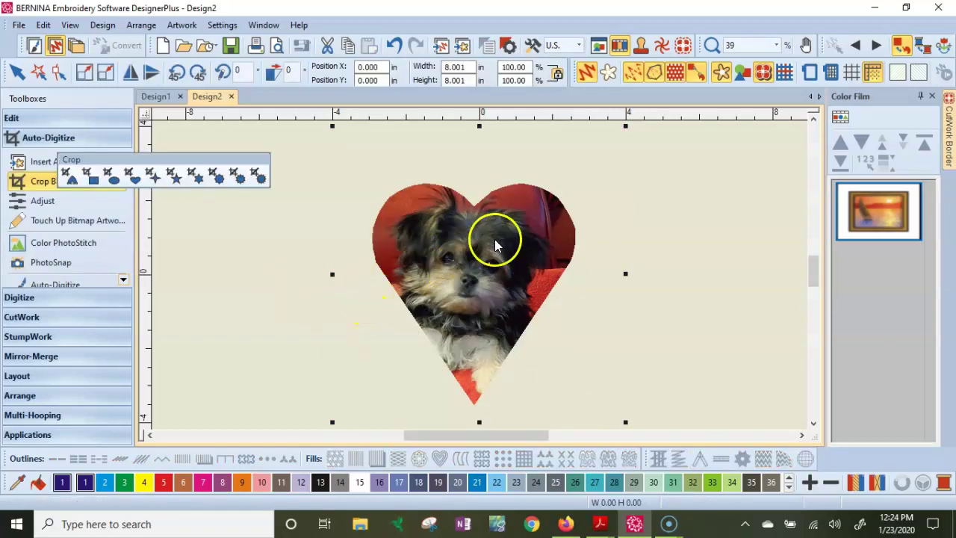
Enlarge the heart and centre it over the puppy, then apply the crop.
left_click(60, 70)
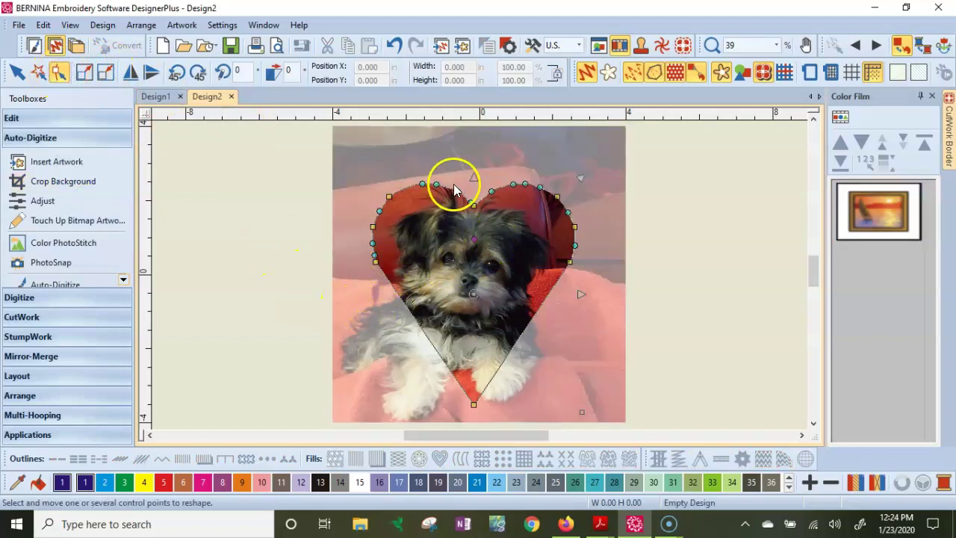
left_click_drag(583, 180, 611, 144)
left_click_drag(486, 208, 464, 247)
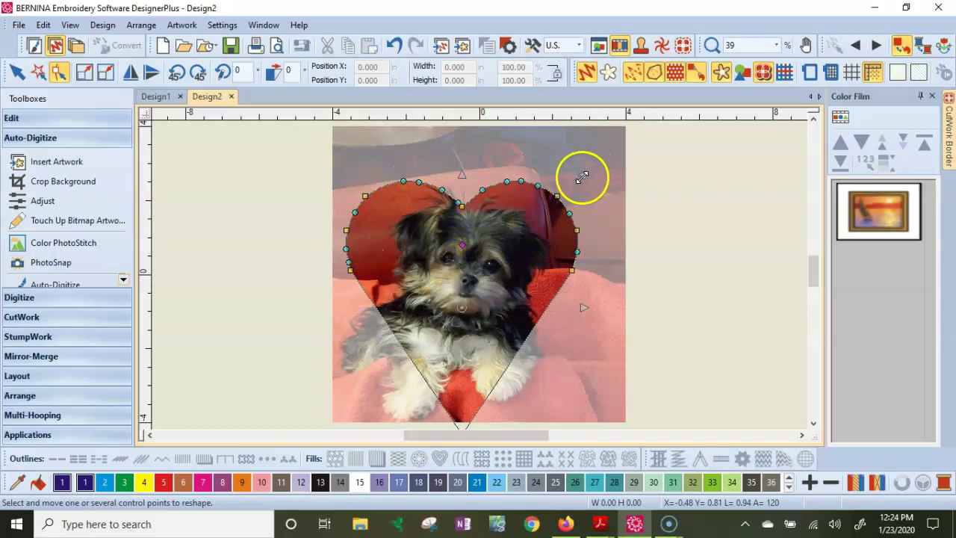
left_click_drag(580, 174, 632, 138)
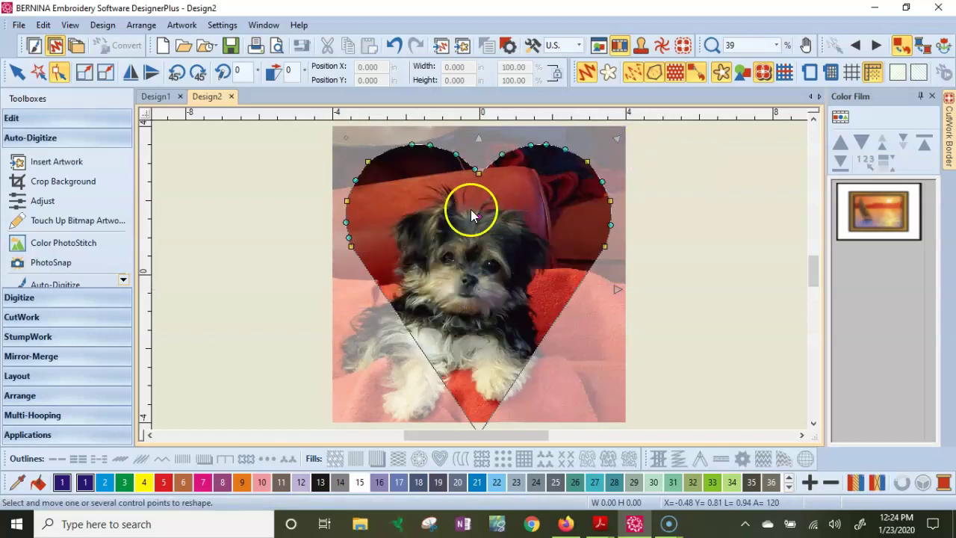
left_click_drag(476, 218, 463, 233)
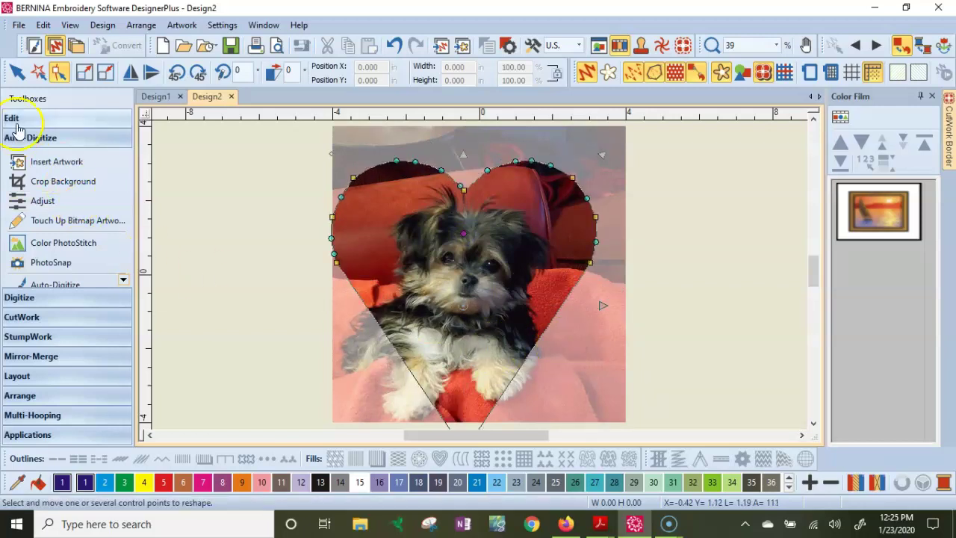
left_click(15, 71)
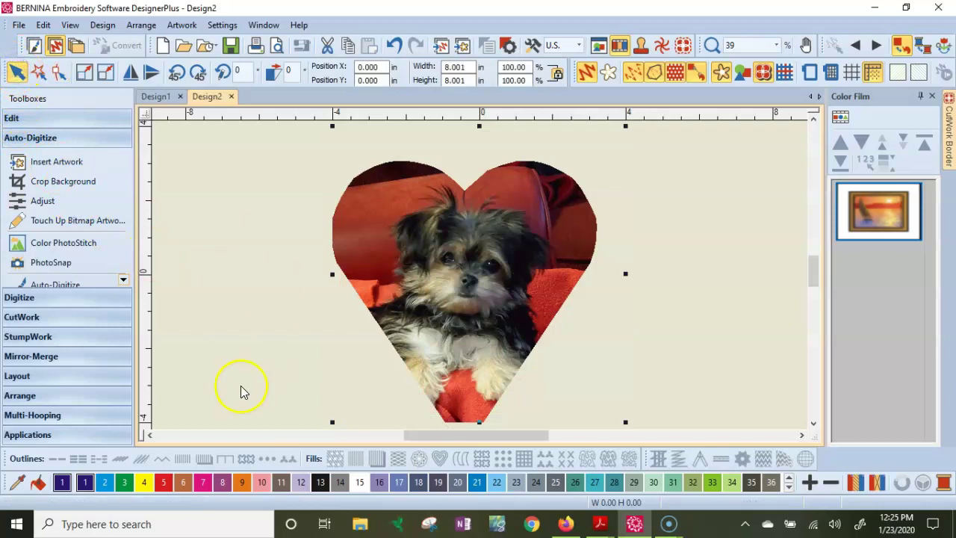
left_click(813, 424)
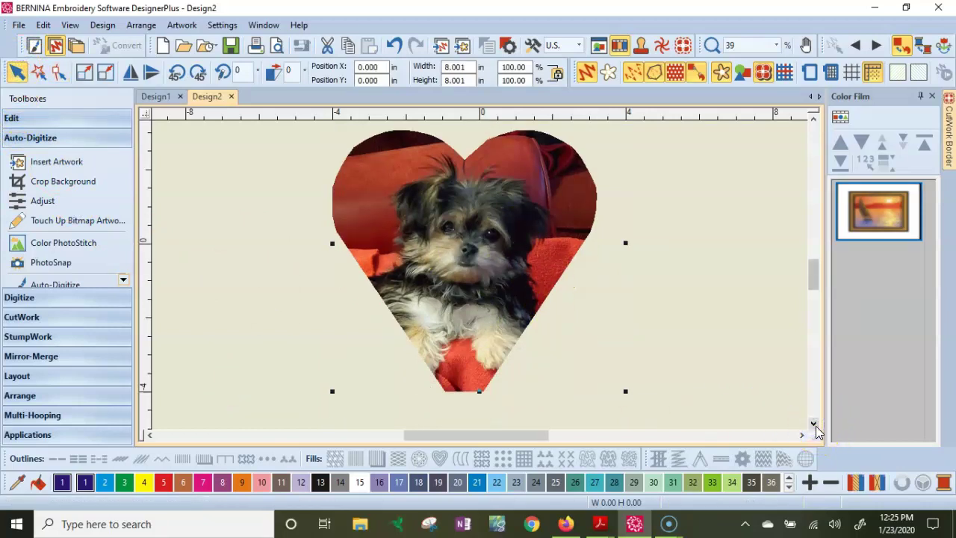